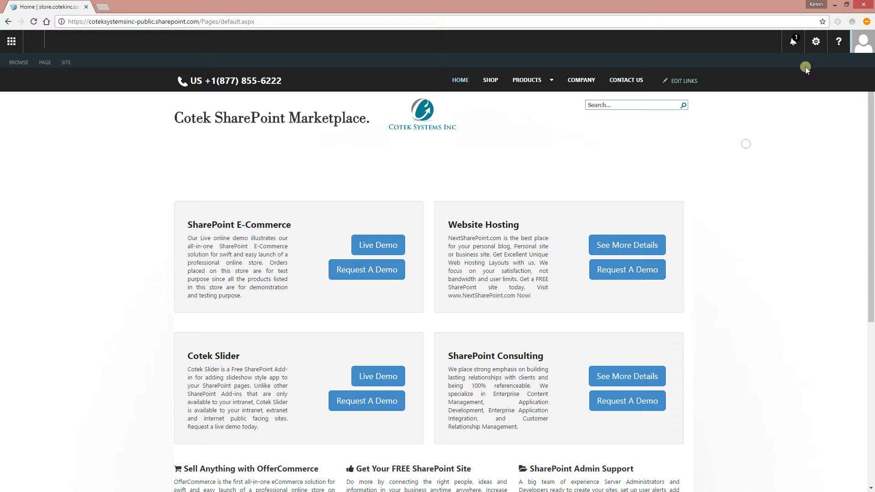
Open the Site contents page from the settings gear menu
click(815, 38)
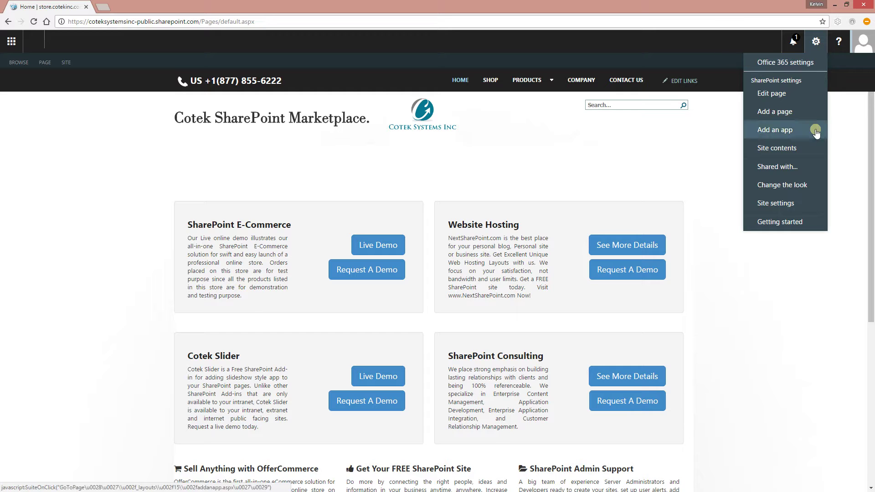
click(791, 148)
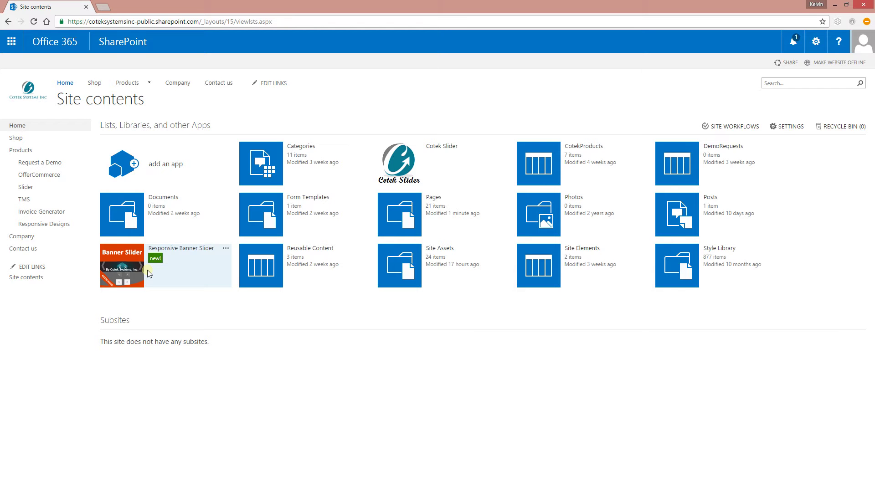
Browse the SharePoint Store from add an app, then list the apps From Your Organization
click(153, 167)
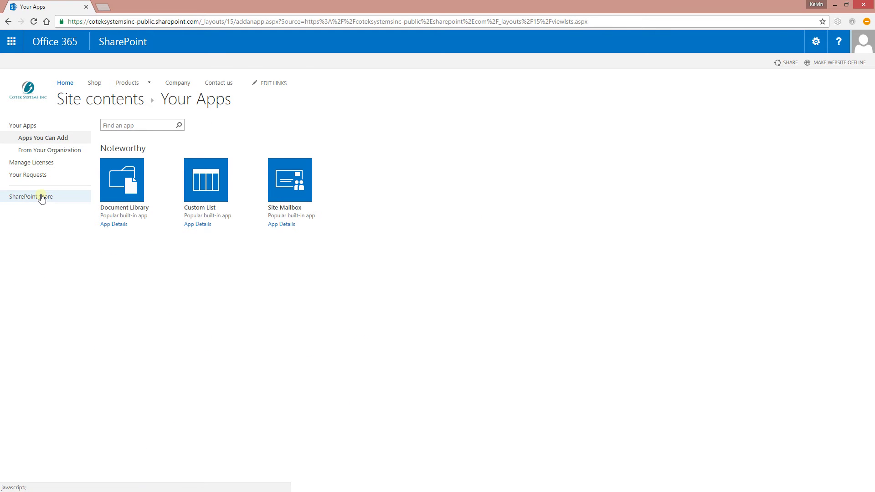
click(42, 196)
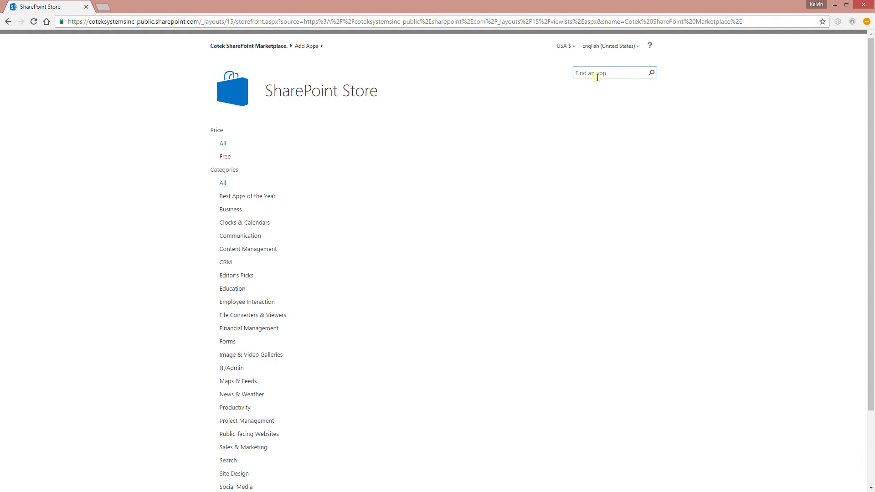
click(601, 74)
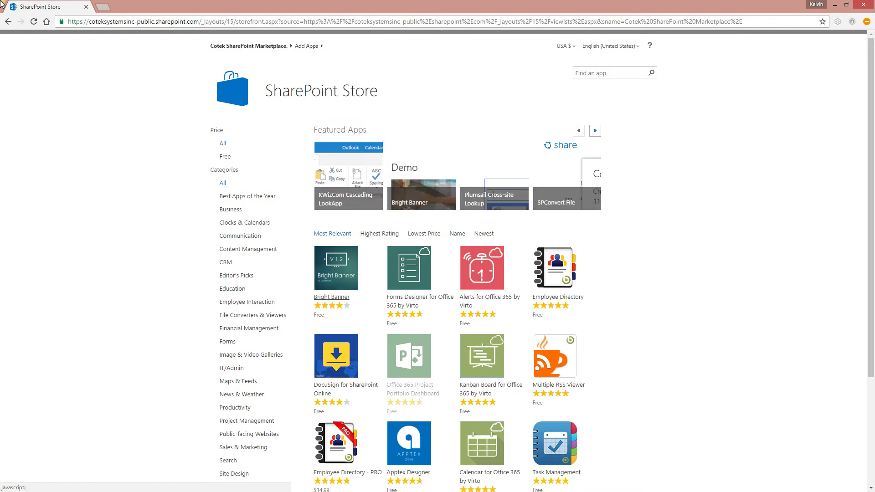
key(alt+Left)
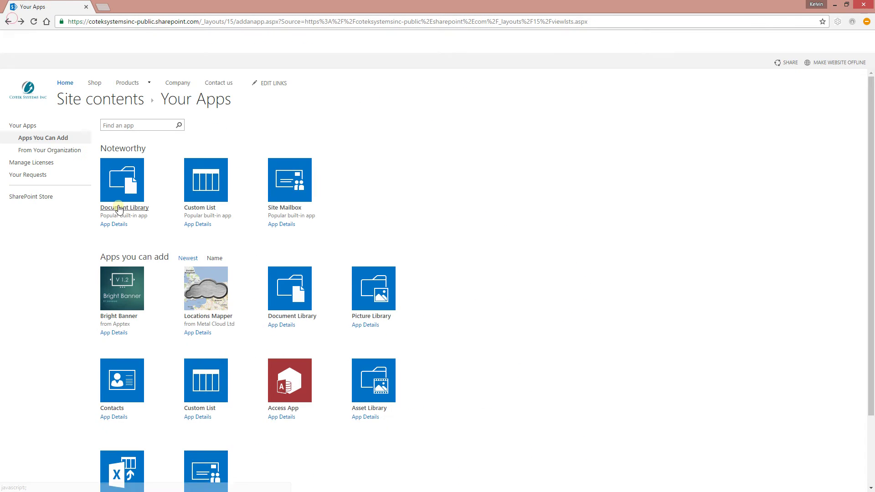
click(52, 150)
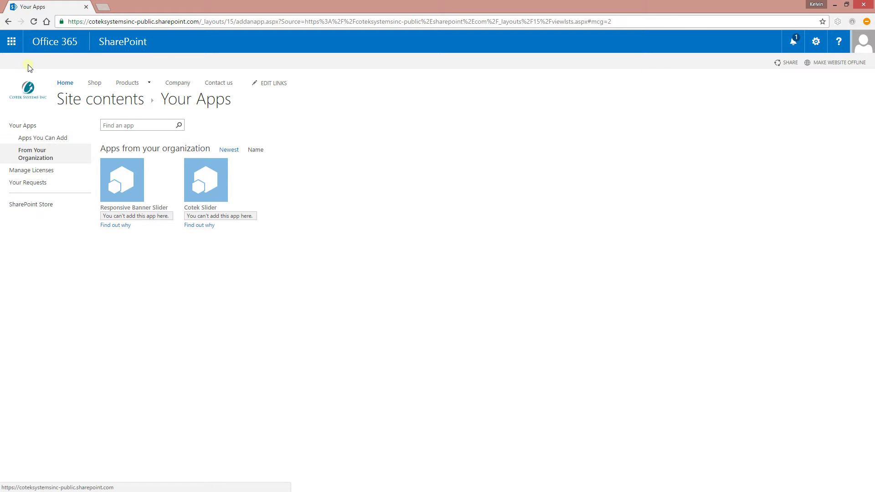
Launch the Responsive Banner Slider app from Site contents
click(815, 40)
click(773, 129)
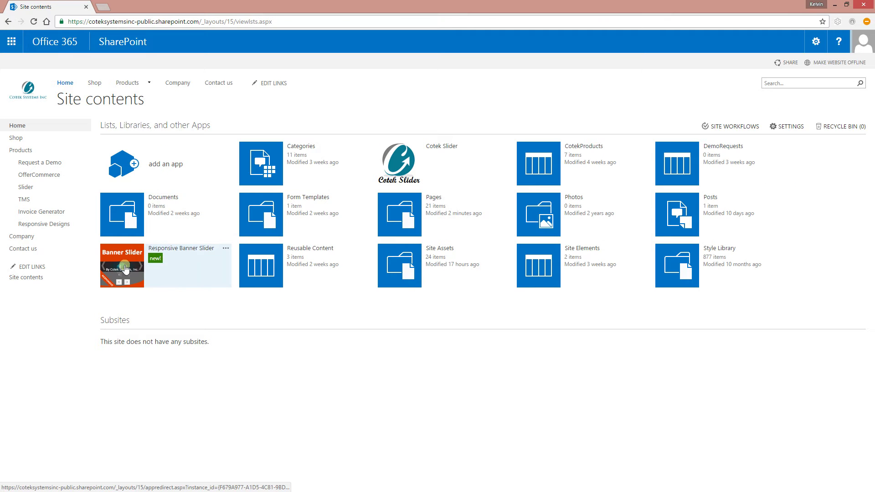
click(124, 268)
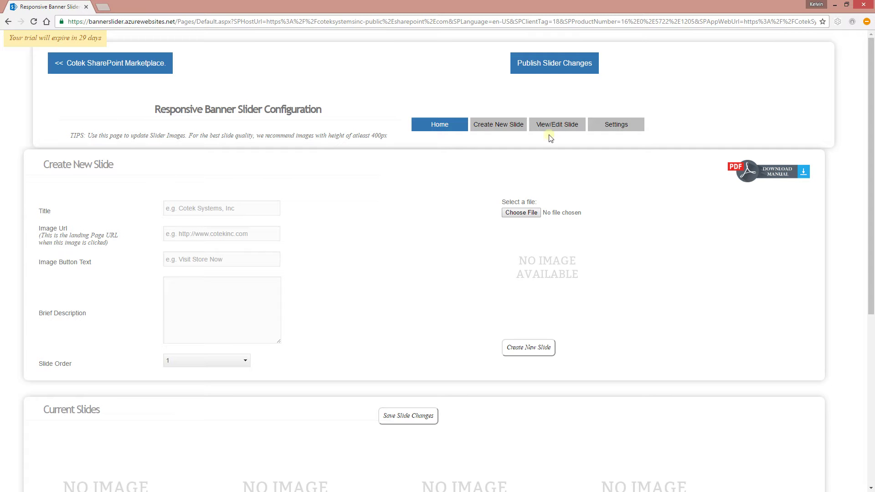
Look through the Create New Slide and View/Edit Slide tabs, then open Banner Slider Settings
click(489, 126)
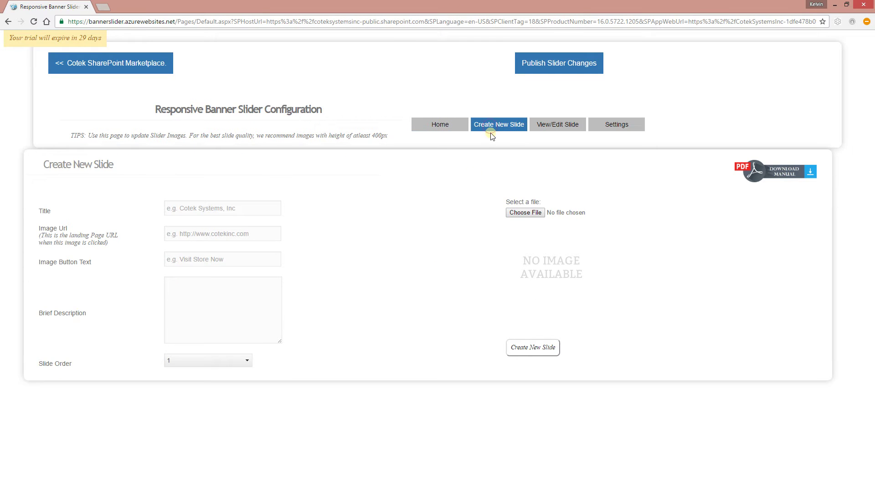
click(560, 127)
mouse_move(407, 310)
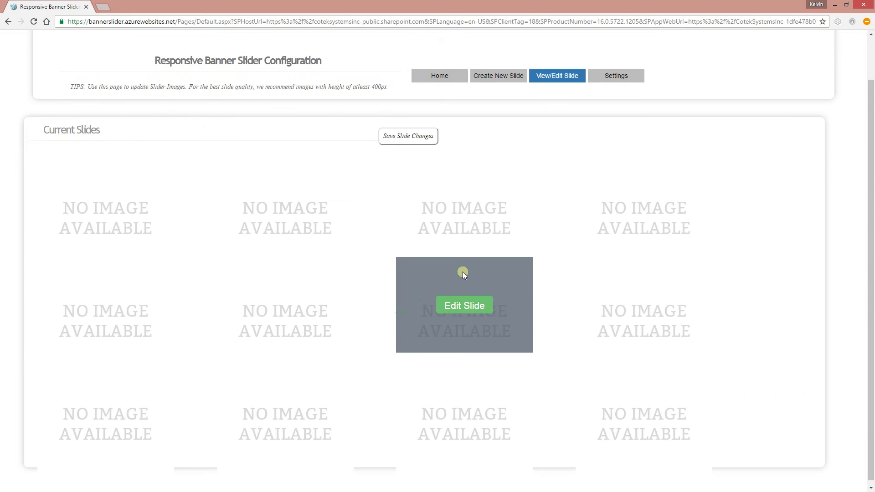
click(625, 124)
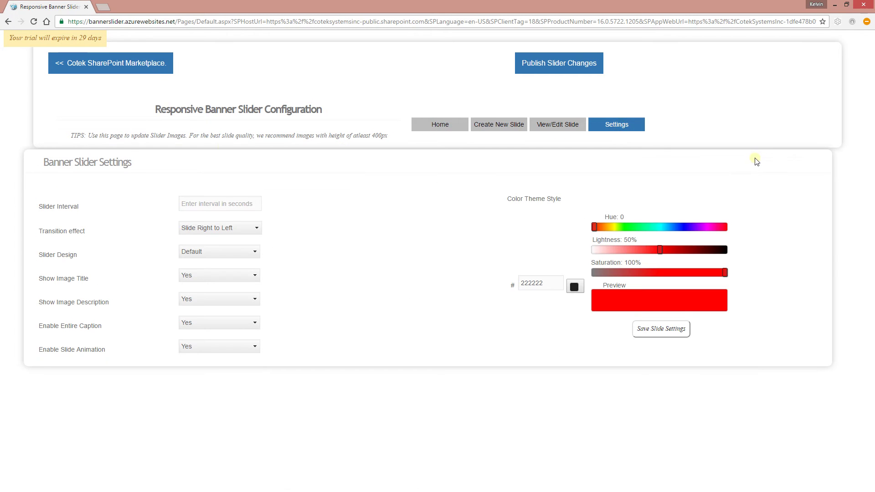
click(233, 226)
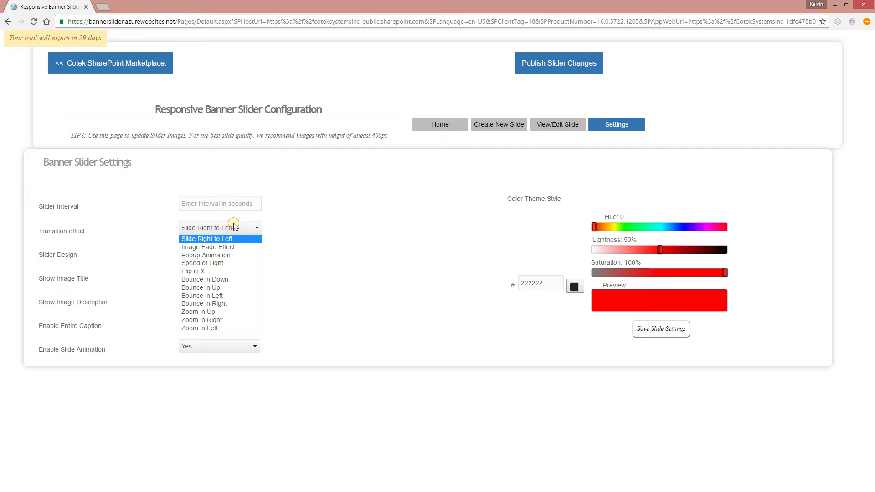
click(141, 246)
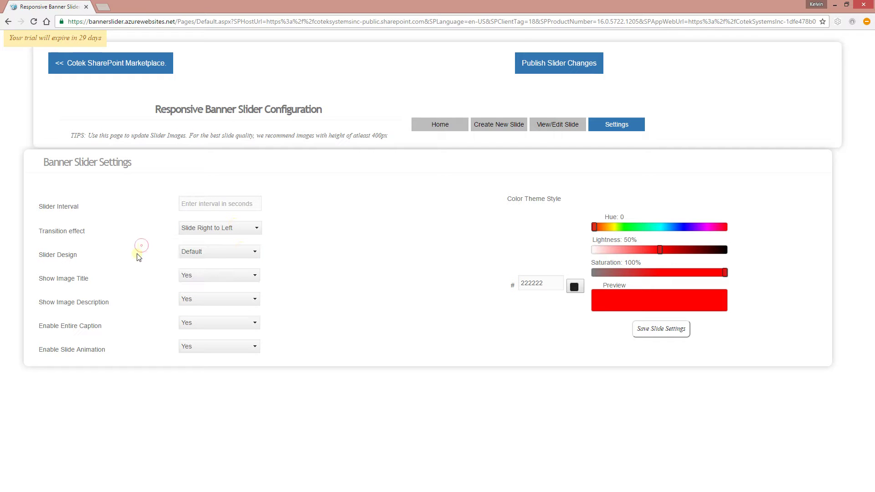
click(221, 254)
click(86, 252)
click(187, 275)
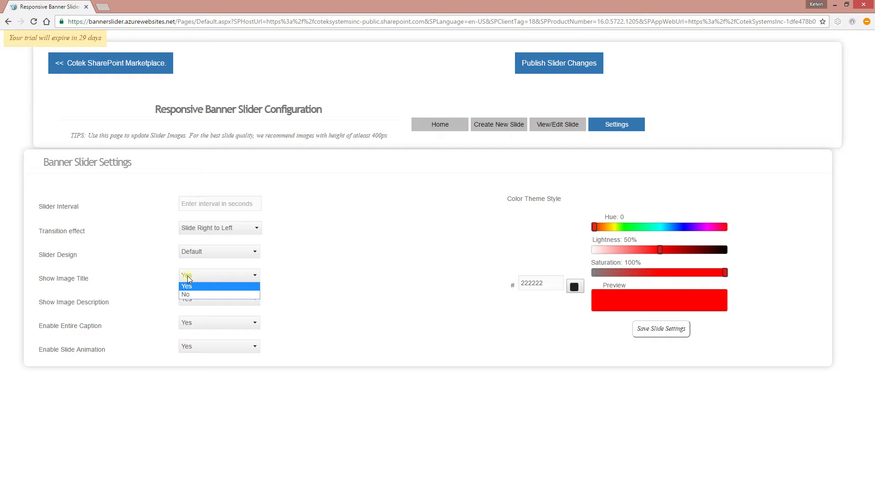
click(134, 285)
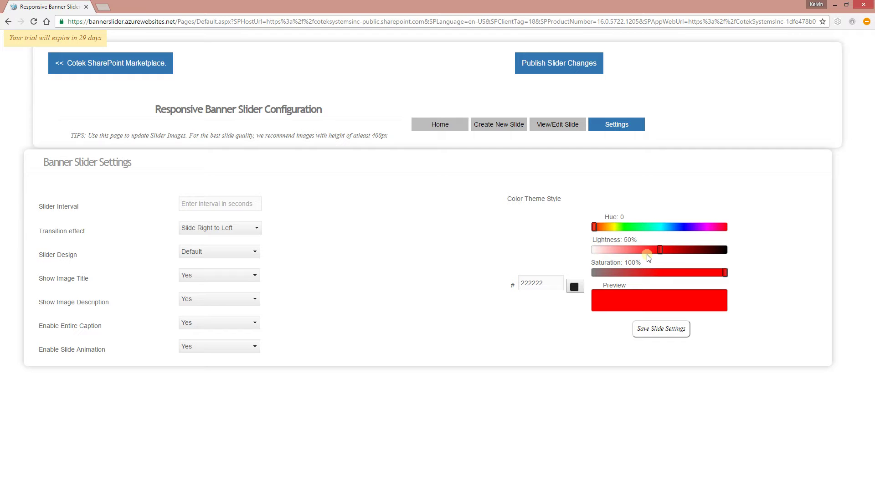
Replace the 222222 colour theme with F5F5F5, then go back to the Home tab
click(528, 283)
triple_click(528, 283)
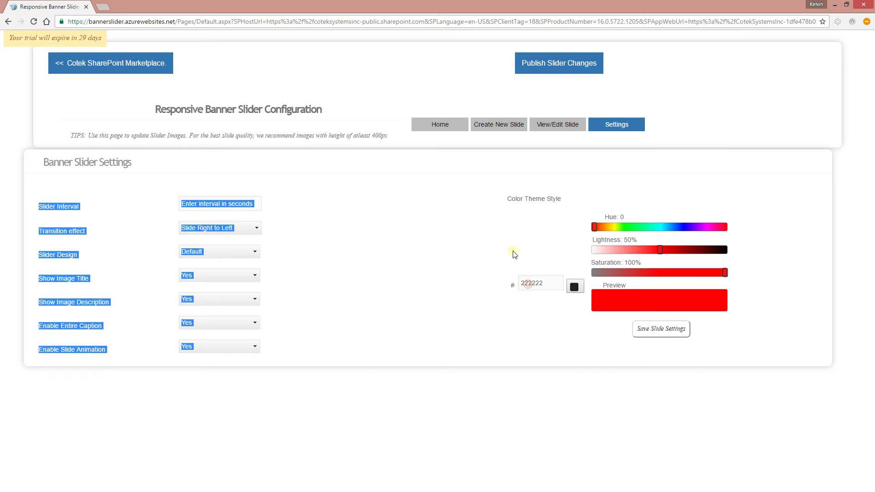
double_click(529, 282)
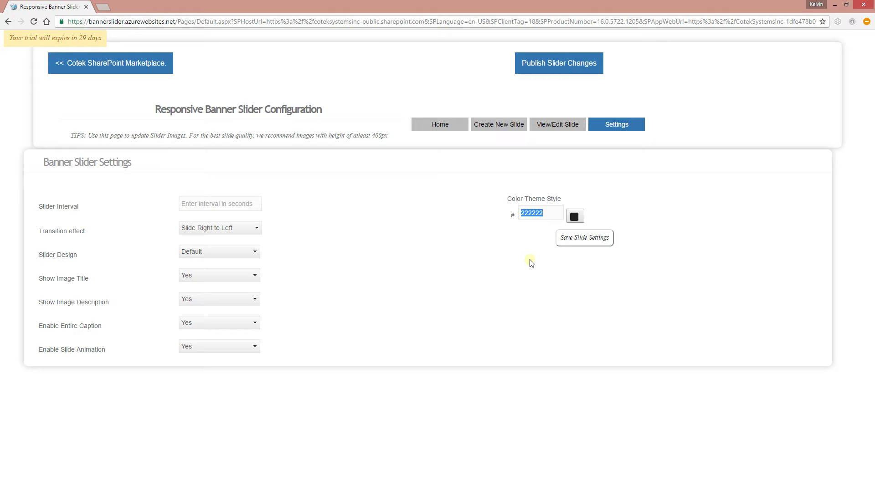
text(F5F5F5)
click(549, 213)
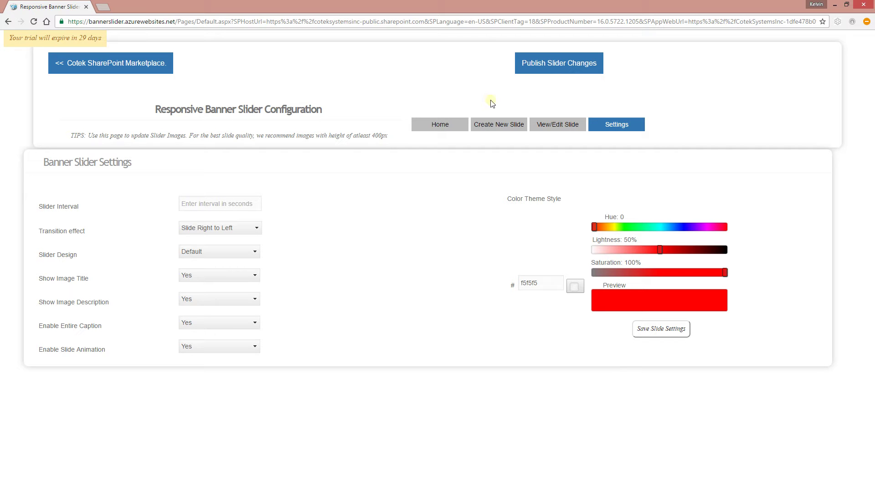
click(445, 128)
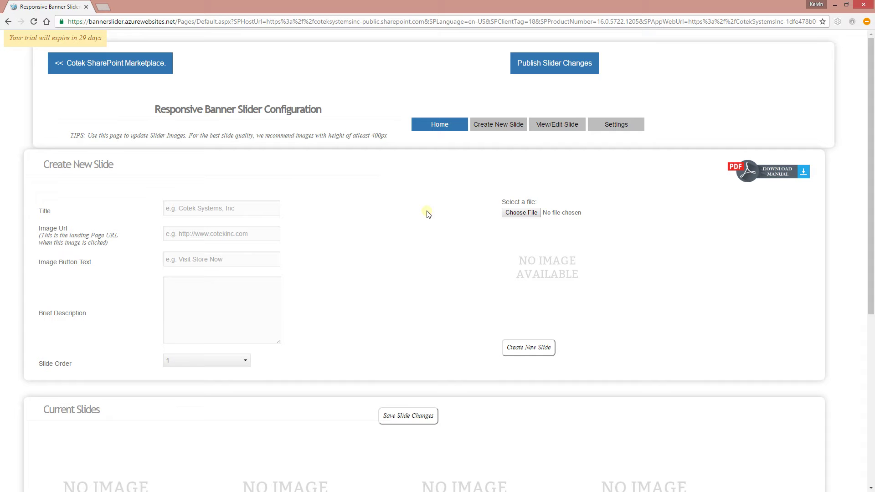
click(234, 206)
key(ctrl+t)
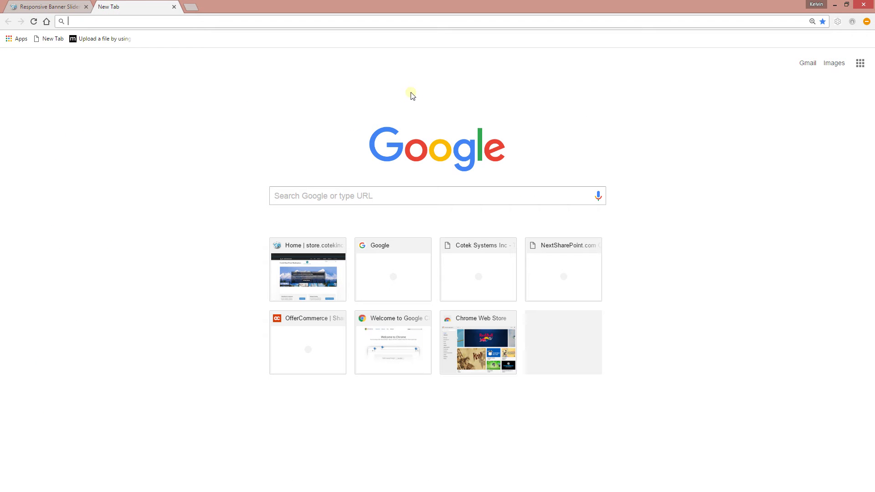
text(www.cotek)
key(Return)
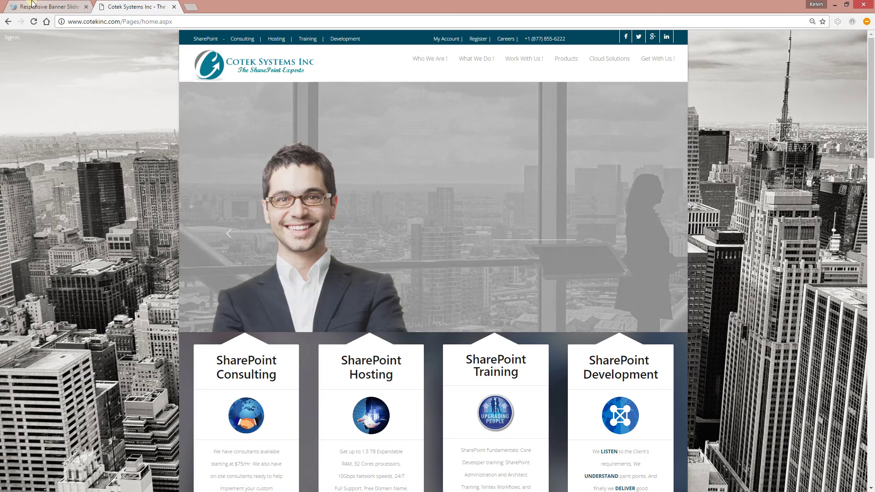
click(32, 3)
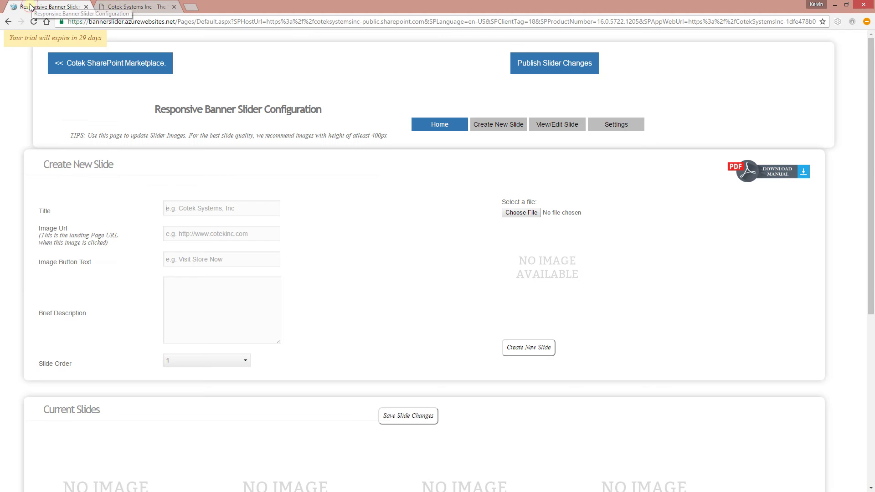
click(114, 6)
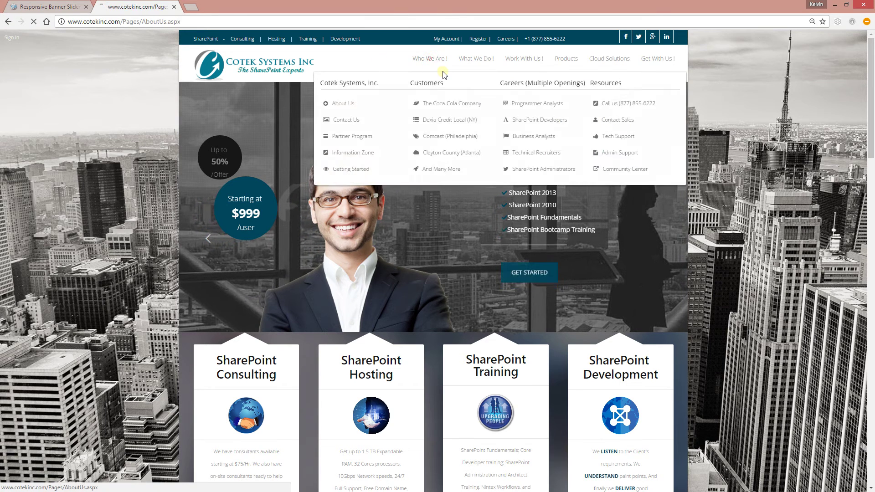
On the About Us page, select and copy the THE SHAREPOINT EXPERTS C.SYS INC heading
click(430, 58)
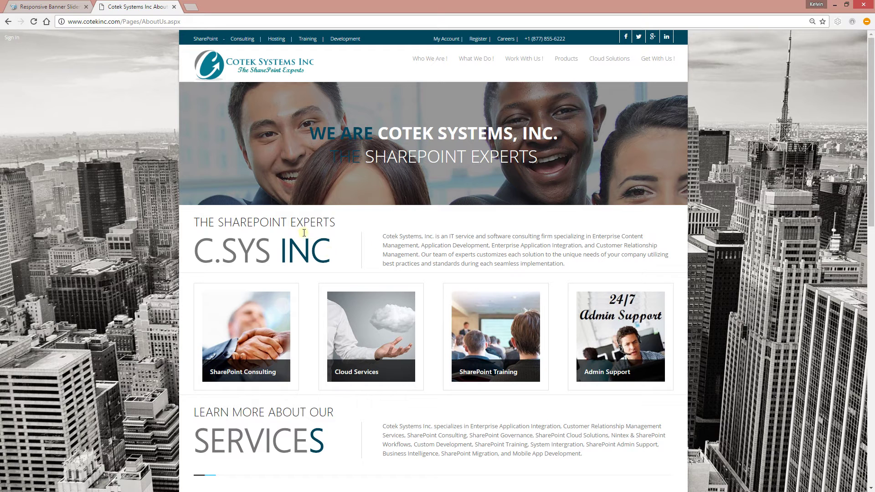
drag(329, 252, 196, 217)
key(ctrl+c)
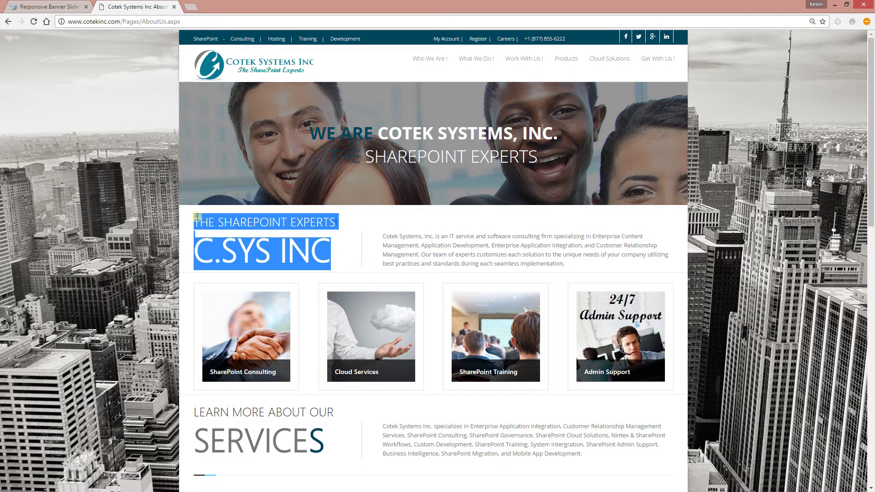
click(43, 7)
click(127, 7)
Paste the copied Cotek heading as the new slide's Title
click(26, 6)
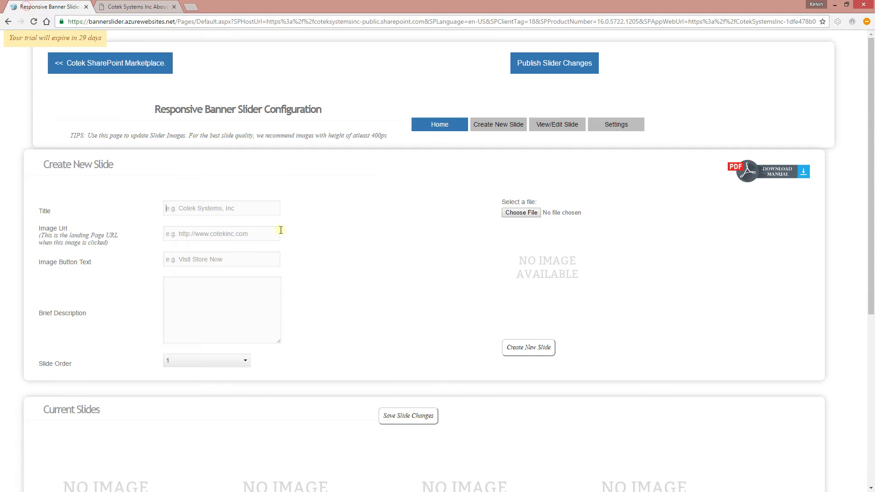
click(182, 210)
key(ctrl+v)
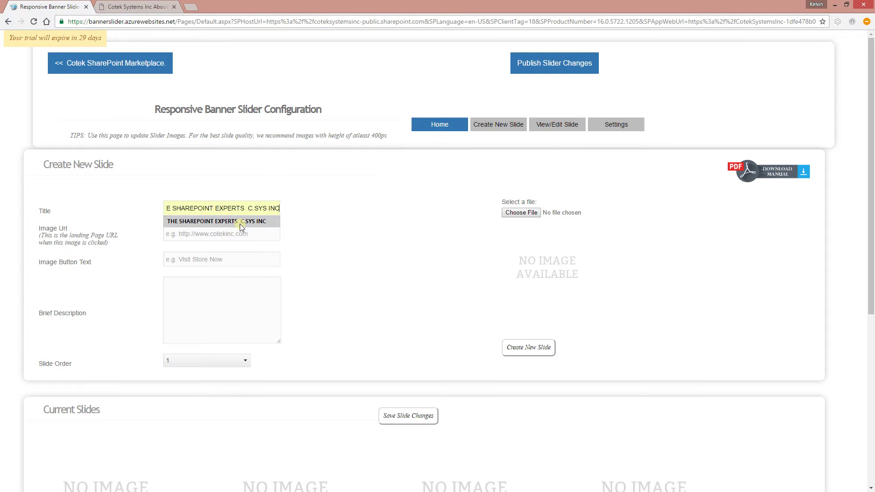
click(240, 222)
Fill Image Url with the Cotek About Us page address
click(177, 235)
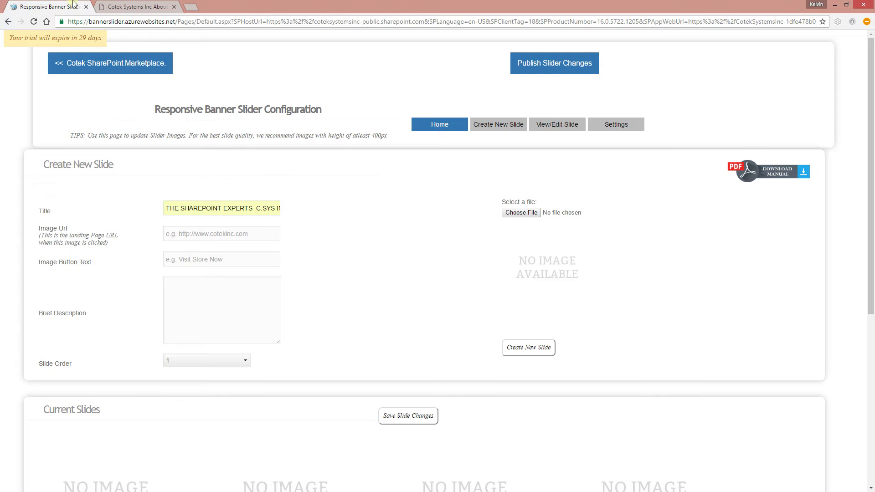
click(115, 7)
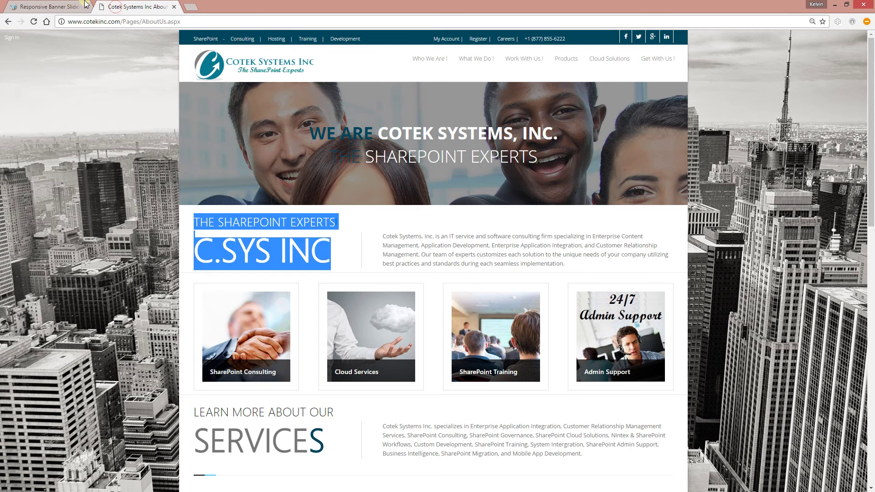
click(64, 5)
click(137, 7)
click(155, 22)
key(ctrl+c)
click(60, 6)
click(212, 232)
key(ctrl+v)
key(Tab)
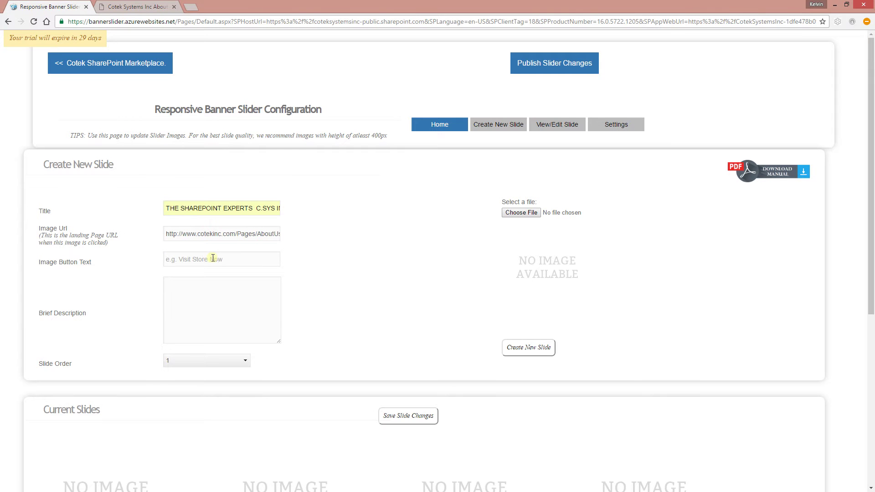
Enter 'Visit Corporate Now' as the Image Button Text
click(213, 259)
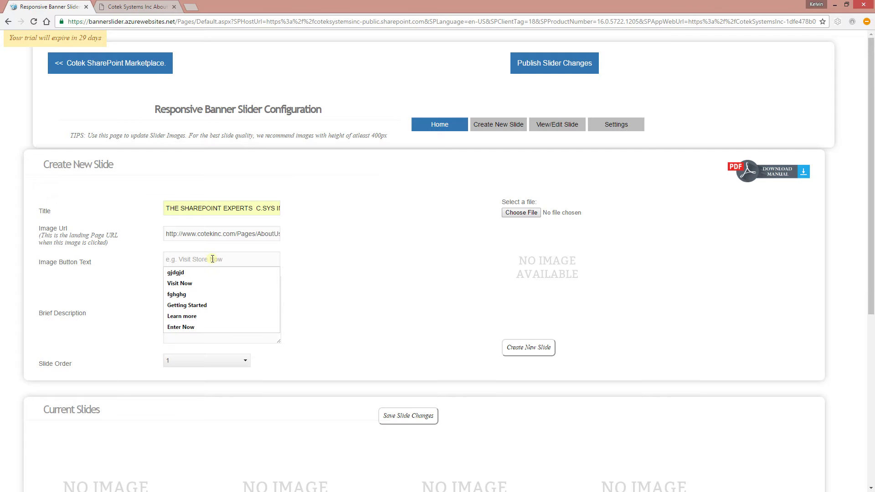
text(Vist)
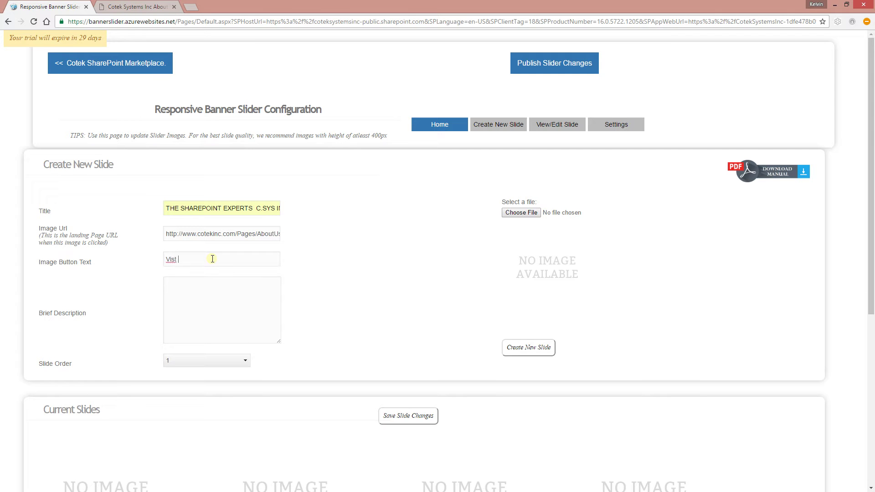
key(BackSpace)
key(BackSpace)
text(it C)
Select and copy the opening paragraph of the Cotek About Us page
click(137, 7)
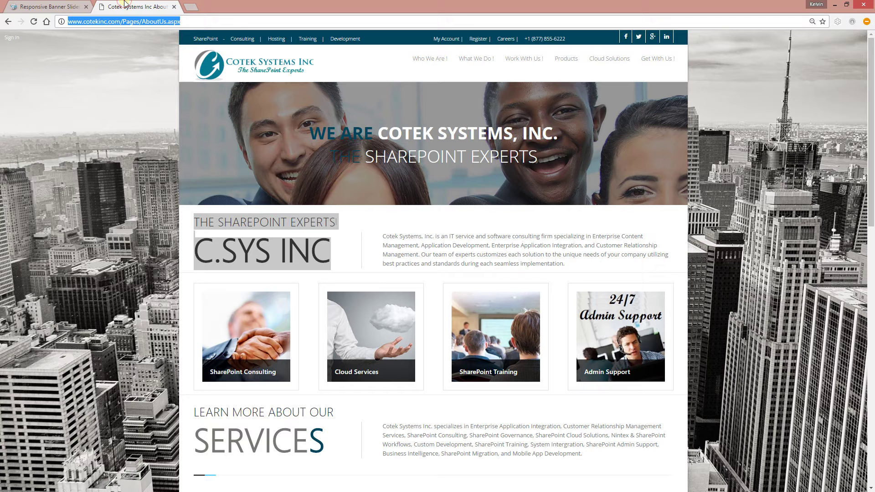
drag(387, 233, 565, 265)
drag(467, 251, 565, 264)
click(468, 251)
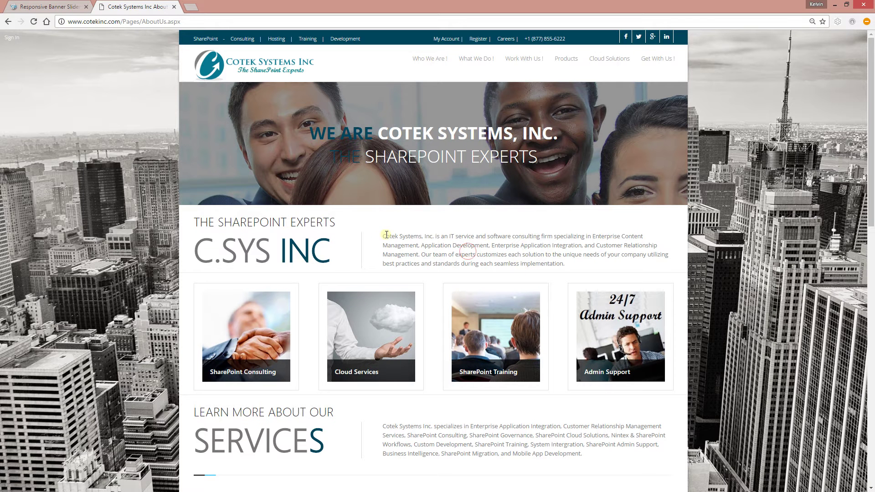
drag(382, 235, 421, 255)
key(ctrl+c)
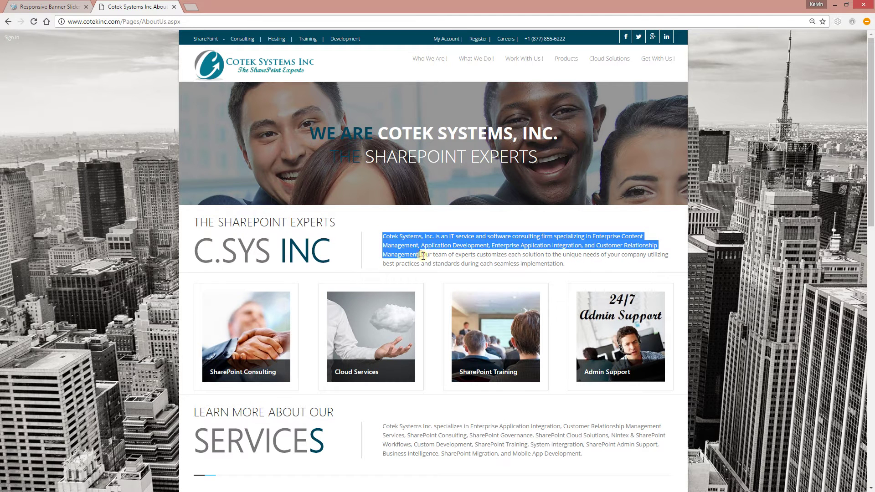
click(48, 6)
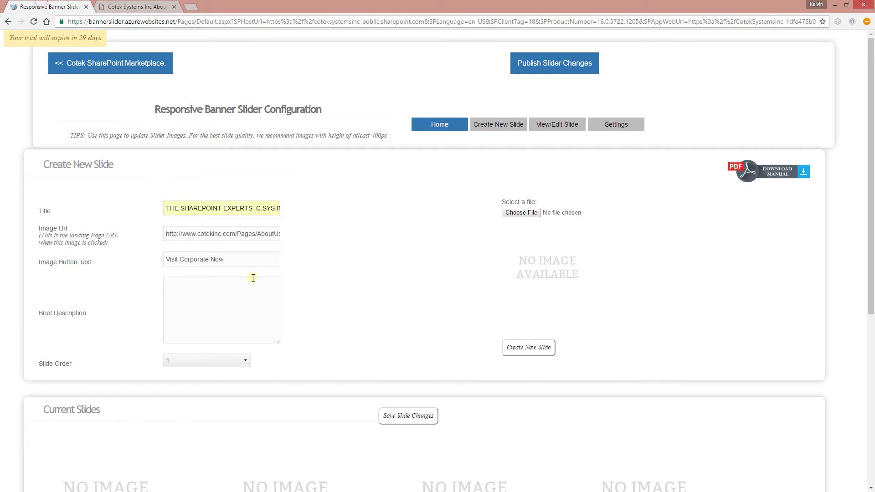
Paste the Cotek paragraph into Brief Description and remove its leading space
click(238, 283)
key(ctrl+v)
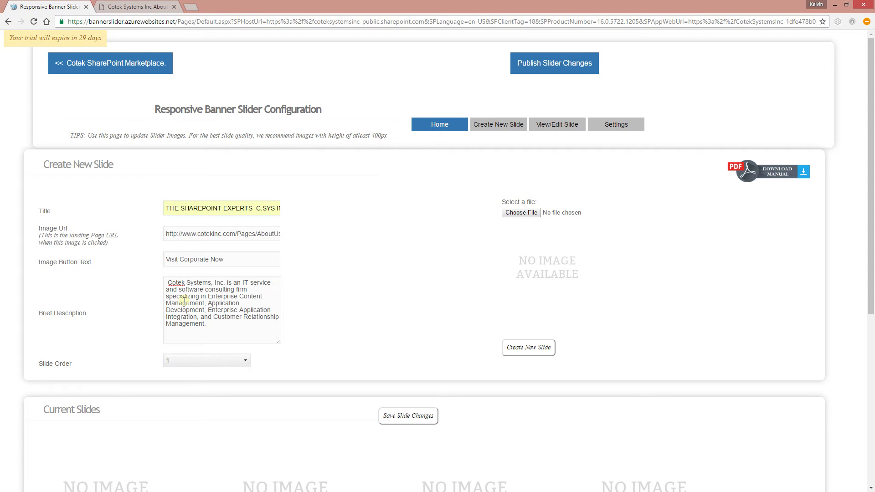
click(167, 283)
key(Delete)
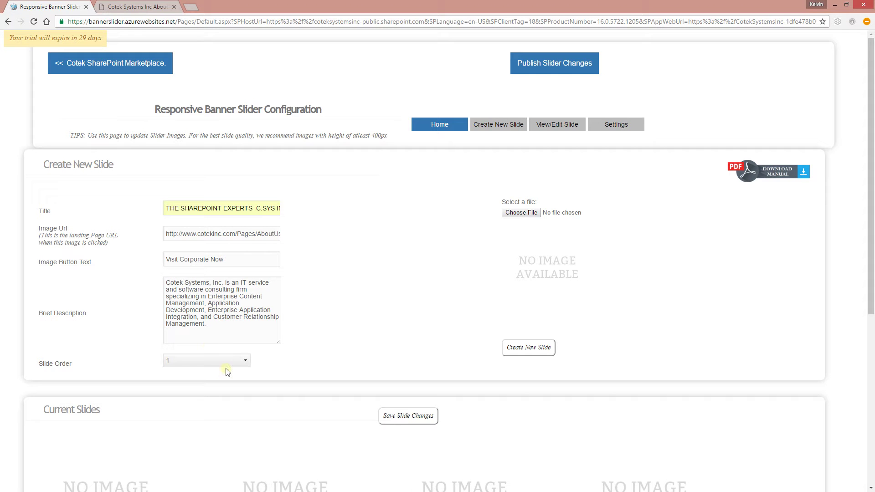
Keep Slide Order 1, choose image 1.jpg and create the first slide
click(227, 367)
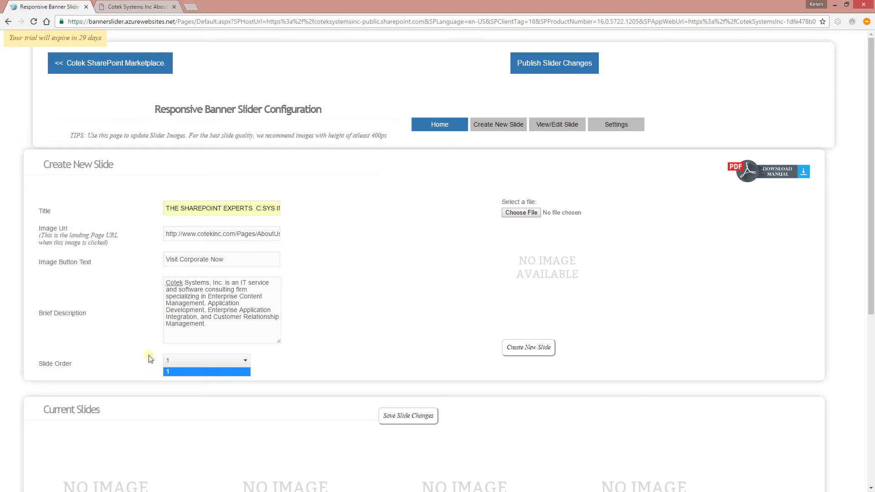
click(66, 361)
triple_click(66, 363)
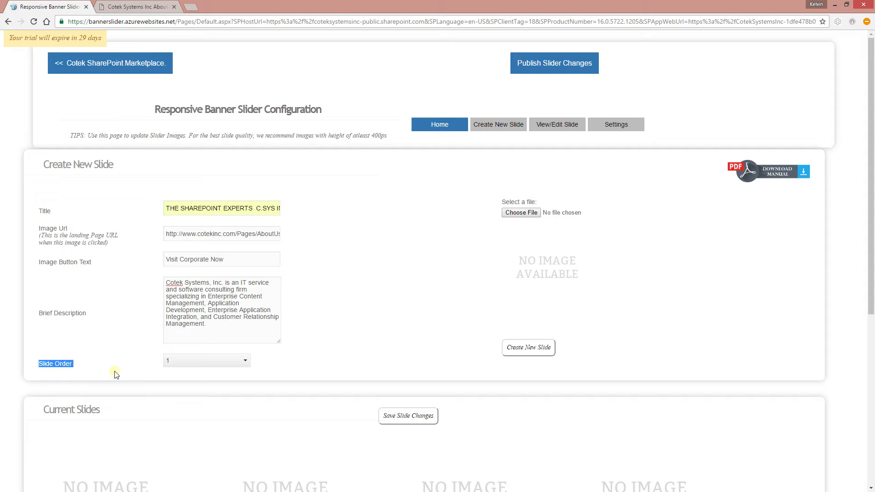
click(521, 212)
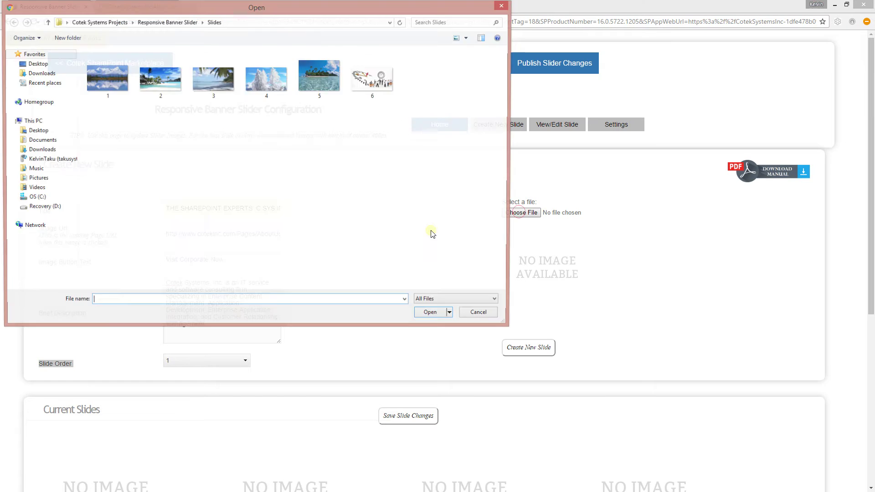
click(268, 7)
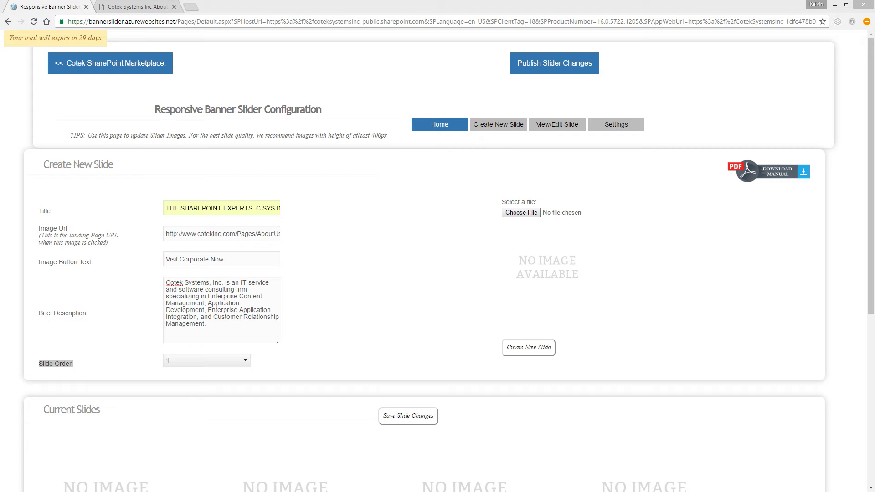
click(525, 350)
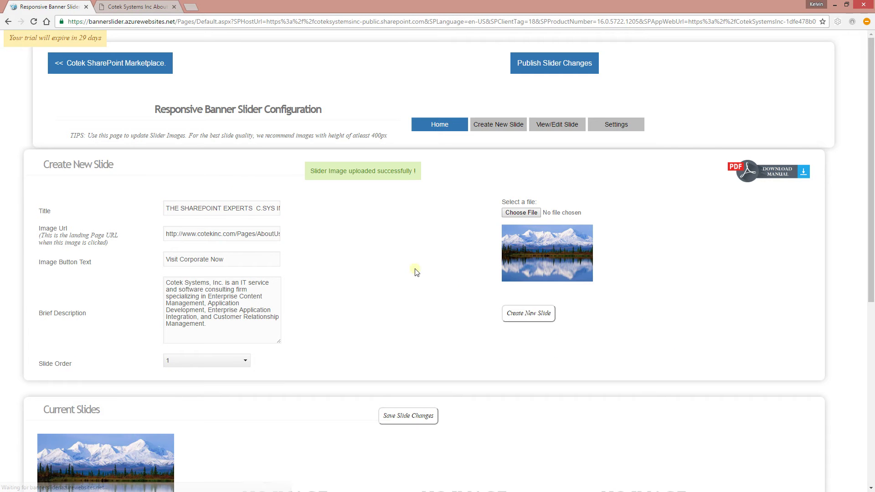
Reload the slider configuration page to check the new slide
scroll(473, 306, down, 2)
scroll(172, 193, up, 2)
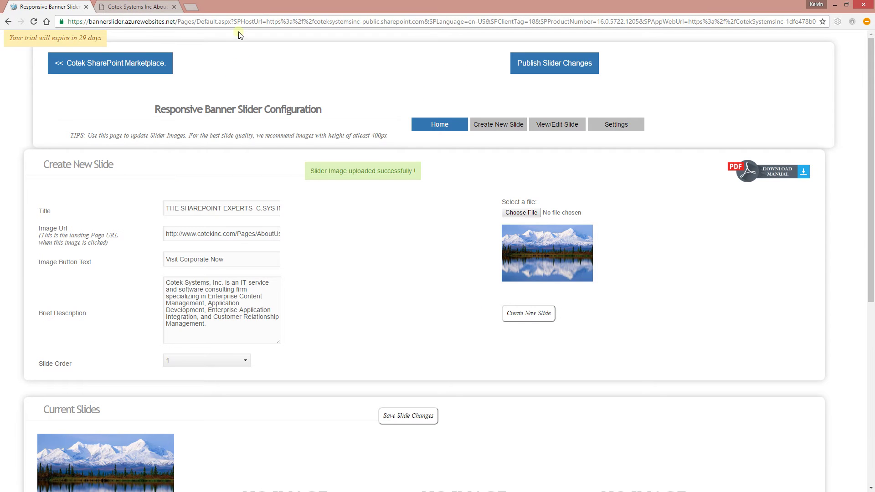
click(231, 21)
key(Return)
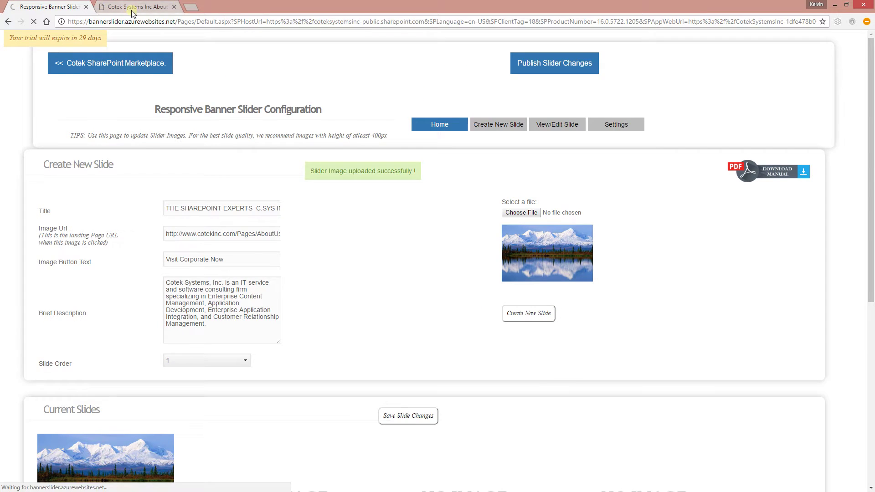
click(132, 8)
Go to nextsharepoint.com in the second browser tab
click(150, 22)
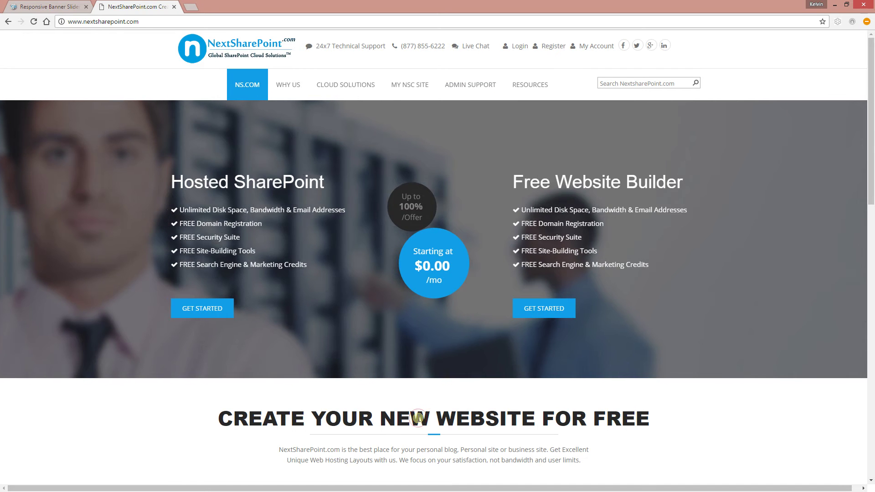
Copy the CREATE YOUR NEW WEBSITE FOR FREE heading into the slide Title
triple_click(421, 418)
key(ctrl+c)
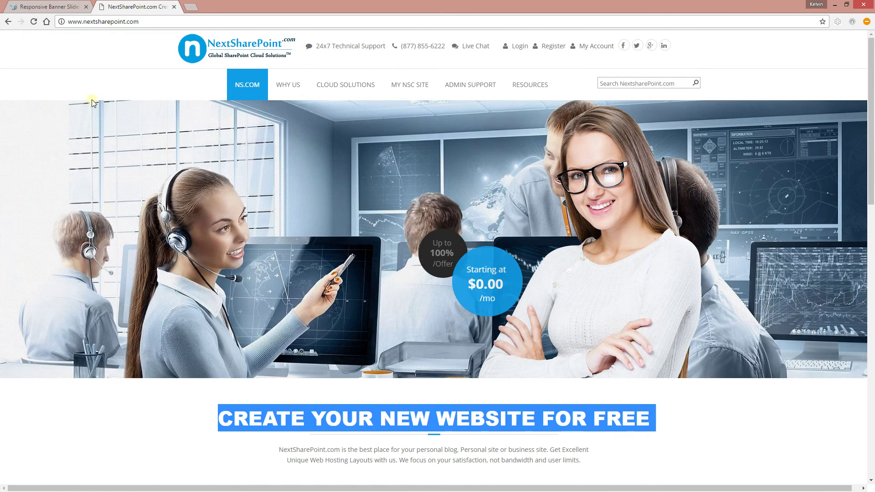
click(42, 5)
click(196, 208)
key(ctrl+v)
Set Image Url to the nextsharepoint.com page address
click(202, 229)
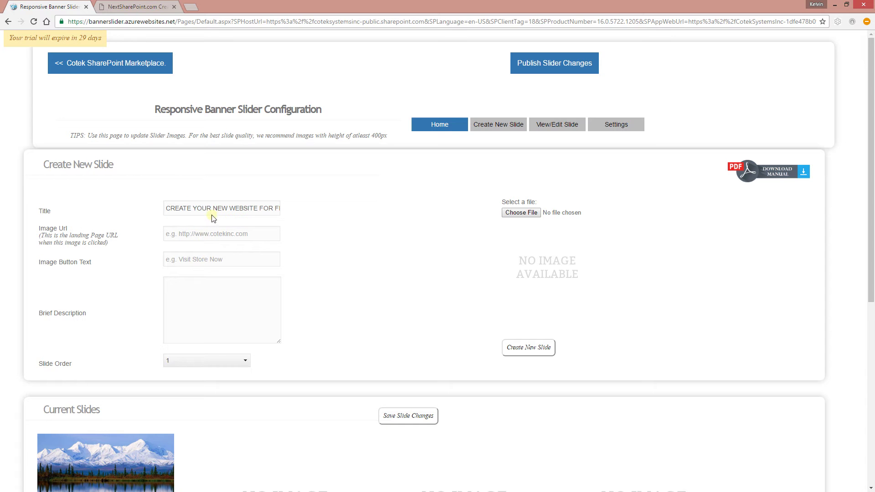
click(133, 7)
click(146, 22)
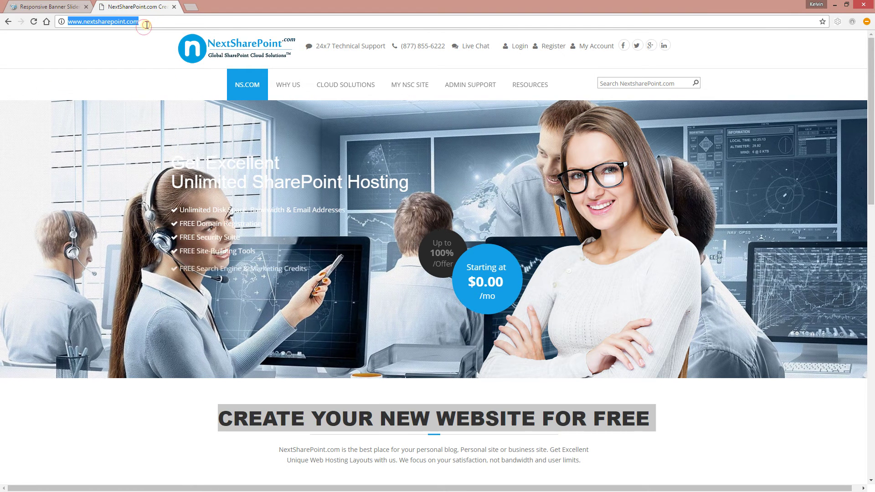
key(ctrl+c)
click(46, 7)
key(ctrl+v)
Set the Image Button Text to Getting Started
click(202, 261)
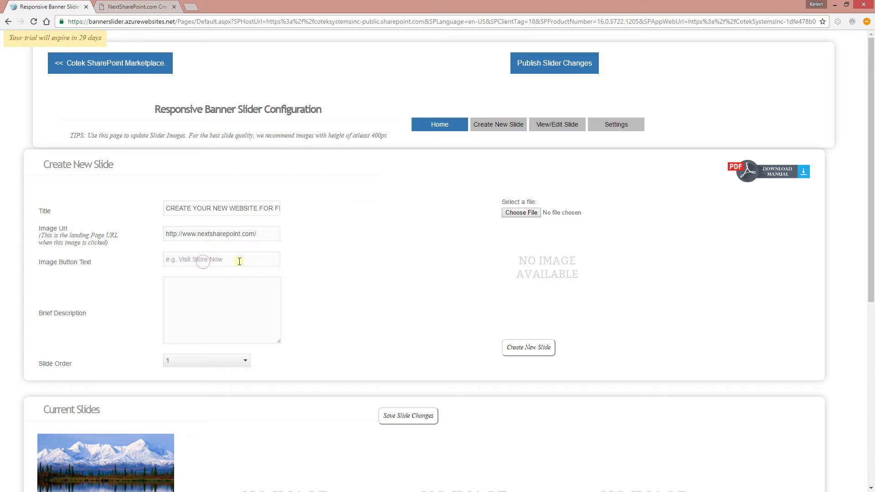
text(Get)
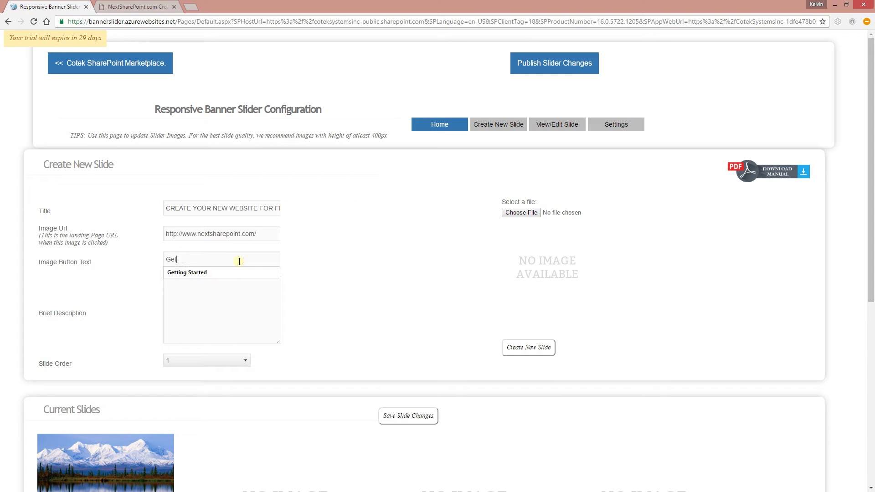
key(Down)
click(215, 271)
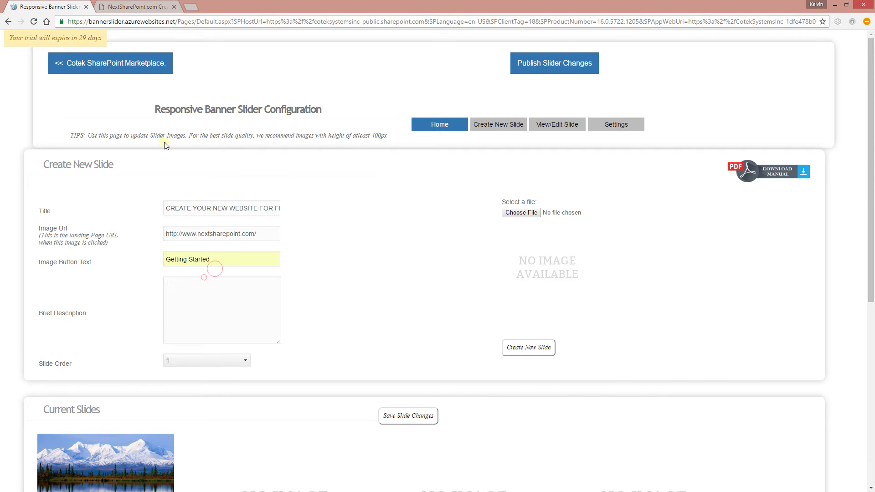
Paste the NextSharePoint intro paragraph into Brief Description, removing the leading space
key(ctrl+Tab)
scroll(282, 309, down, 3)
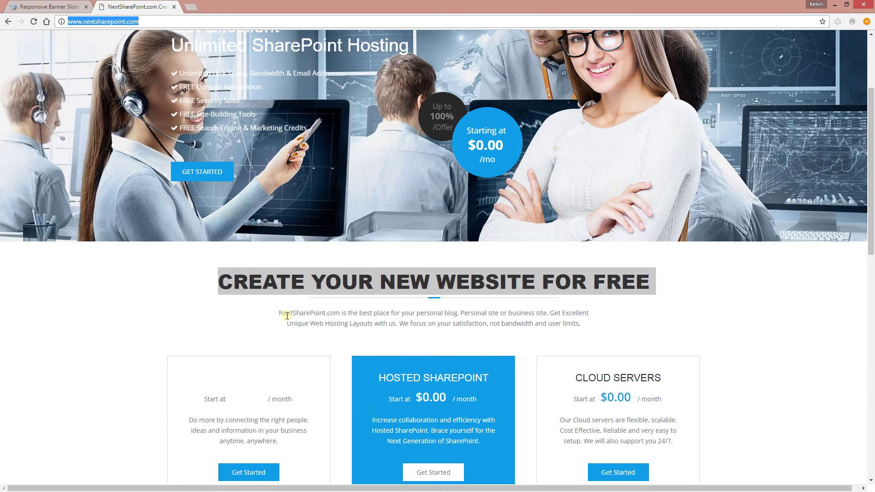
click(283, 309)
triple_click(282, 310)
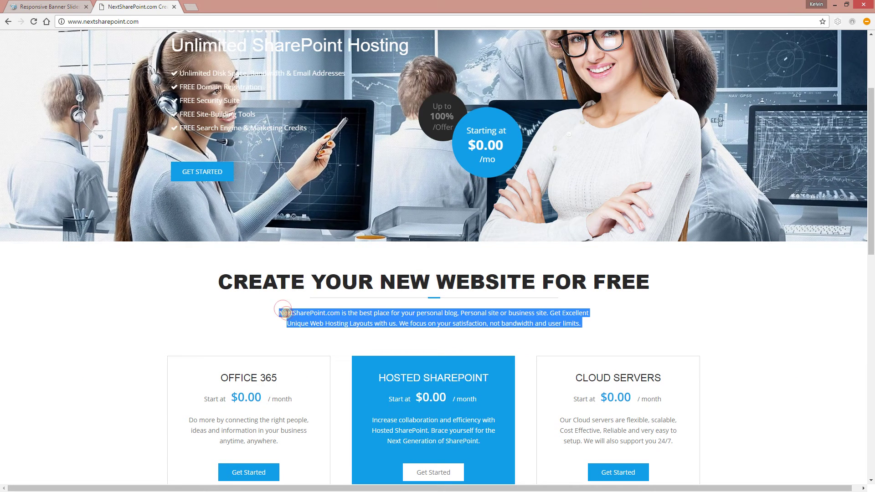
click(70, 4)
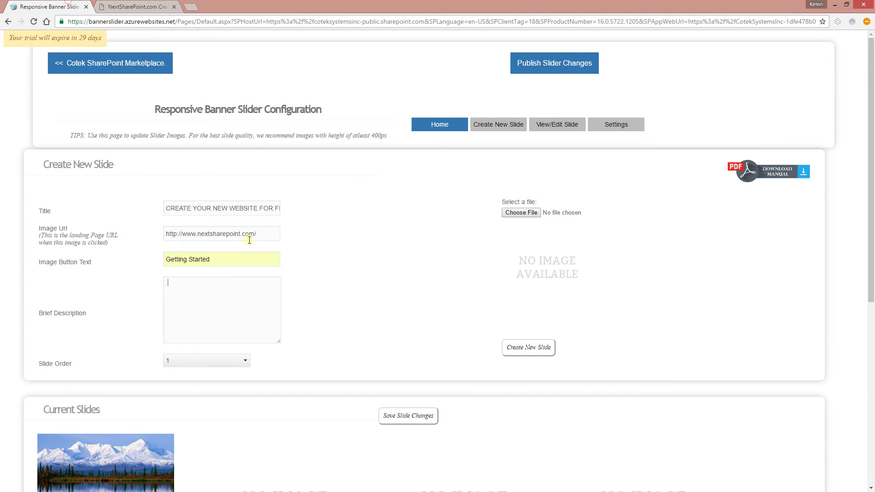
key(ctrl+v)
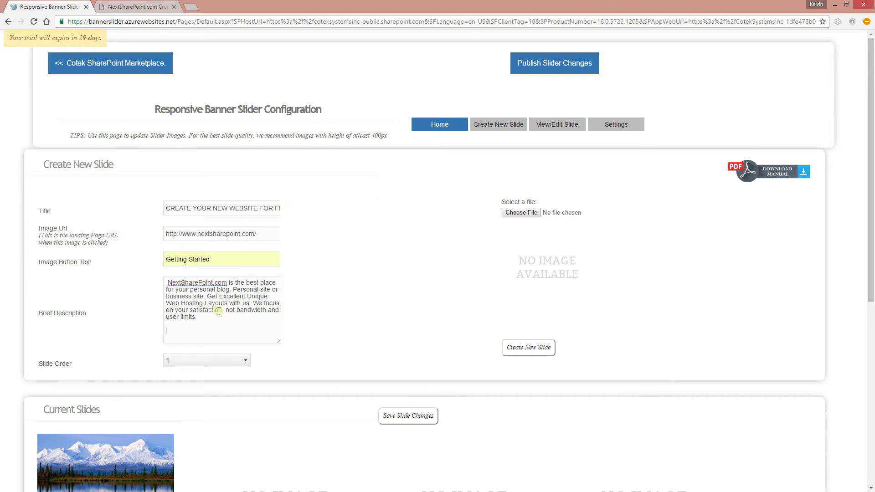
click(167, 283)
key(BackSpace)
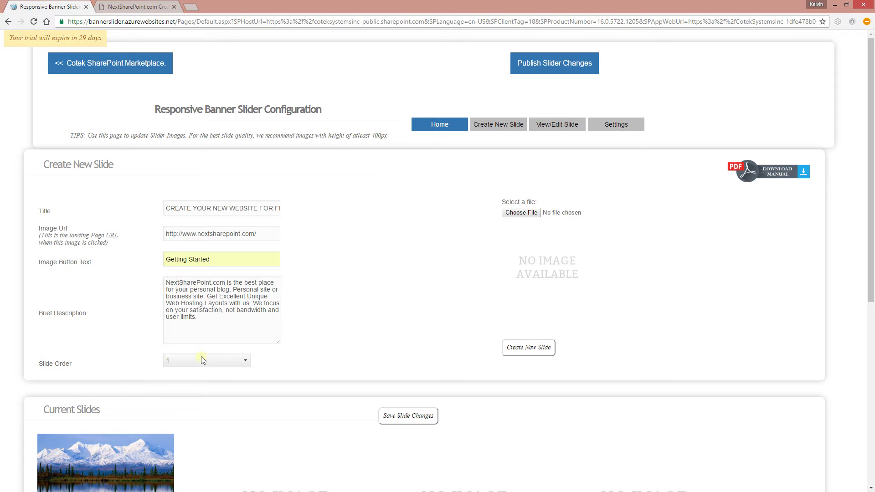
Set Slide Order 2, choose image 2.jpg and create the second slide
click(203, 362)
click(211, 376)
click(522, 213)
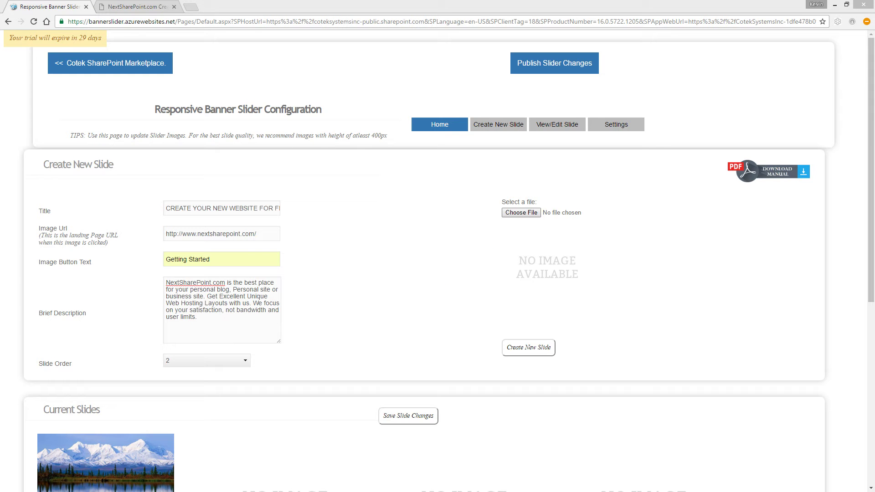
click(528, 347)
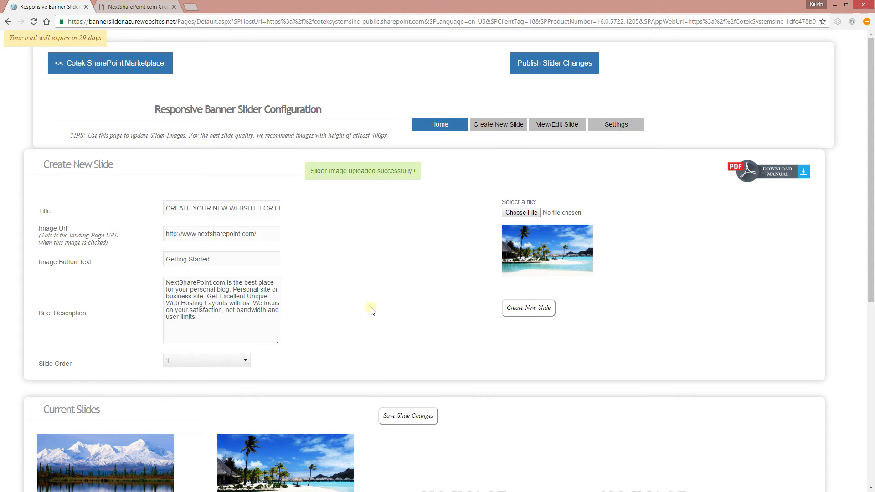
scroll(370, 309, down, 1)
scroll(357, 269, up, 1)
Go to the OfferCommerce website from the NextSharePoint tab's address bar
click(121, 9)
click(153, 22)
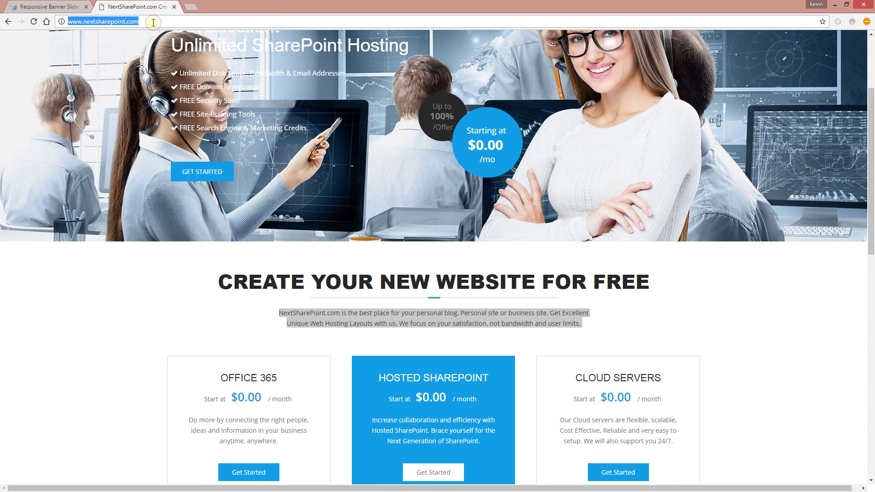
text(of)
key(Return)
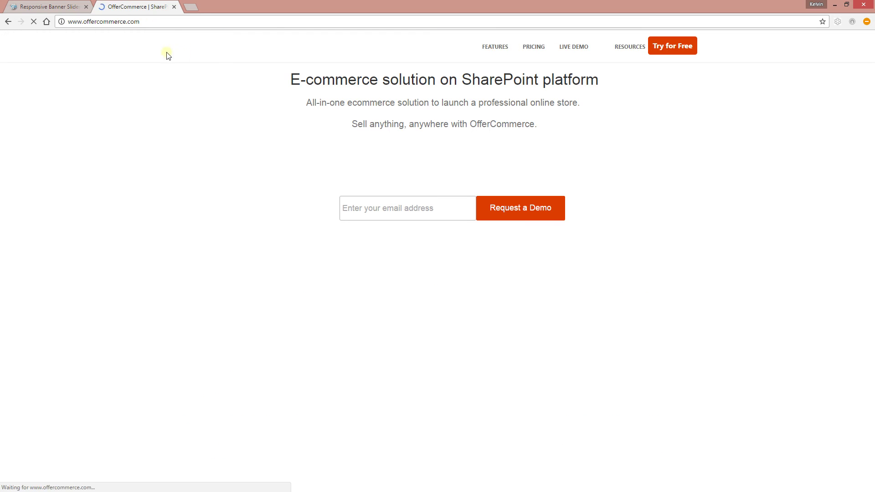
Select and copy the headline 'E-commerce solution on SharePoint platform', then return to the slider page
double_click(339, 81)
triple_click(340, 80)
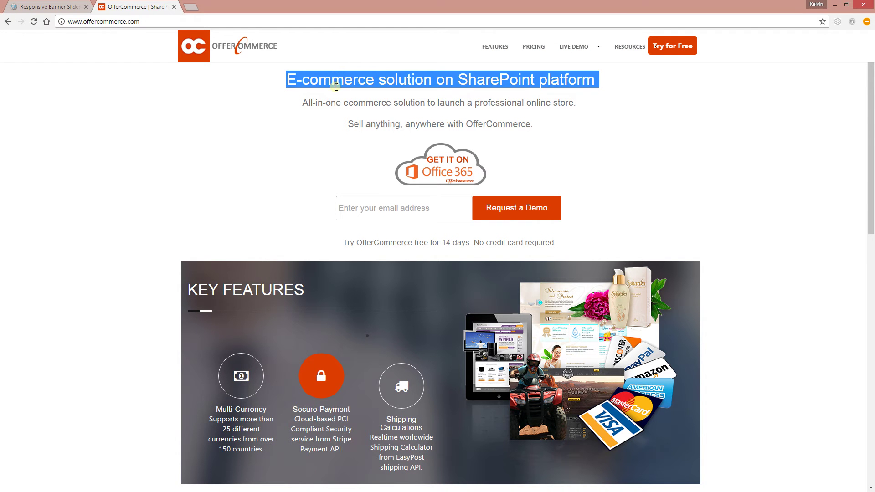
click(48, 7)
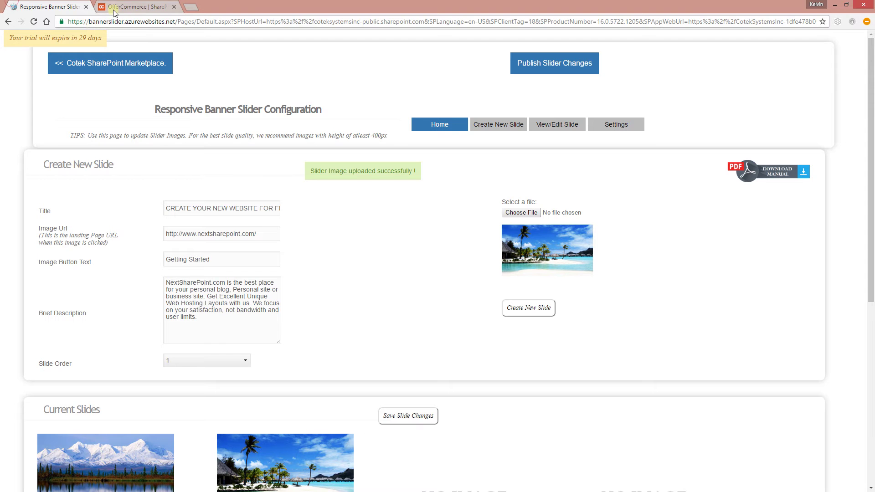
click(164, 9)
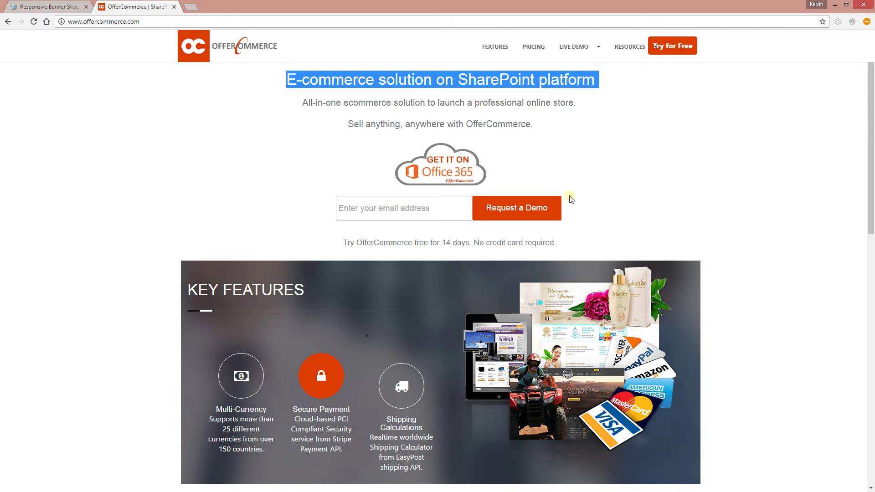
click(58, 6)
click(118, 6)
right_click(355, 85)
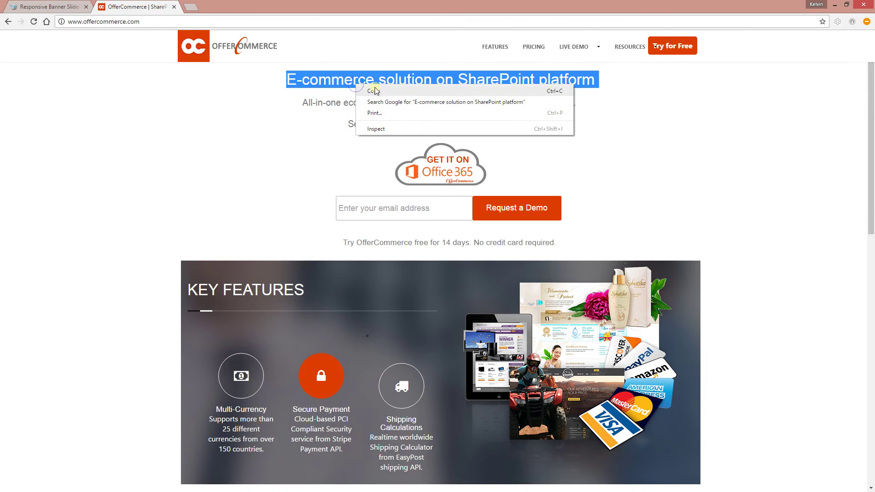
click(375, 87)
click(57, 6)
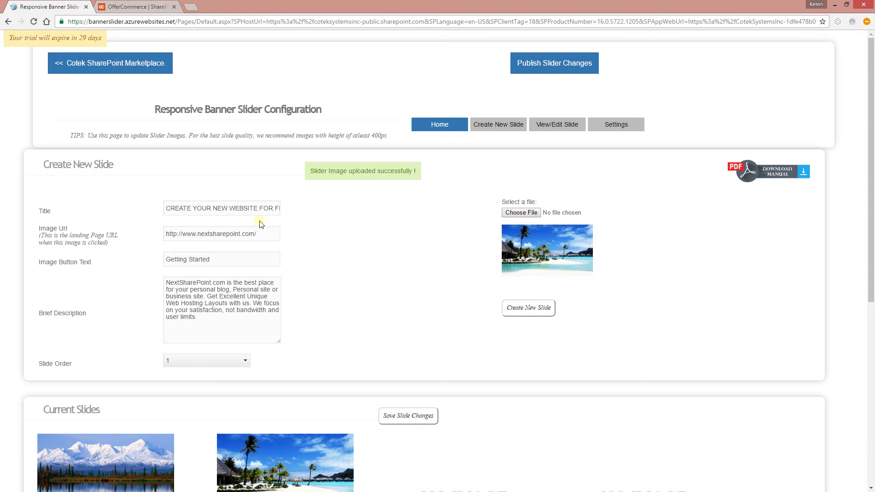
Paste the copied headline as the slide Title and the OfferCommerce address as Image Url
click(233, 204)
triple_click(232, 204)
key(ctrl+v)
key(Tab)
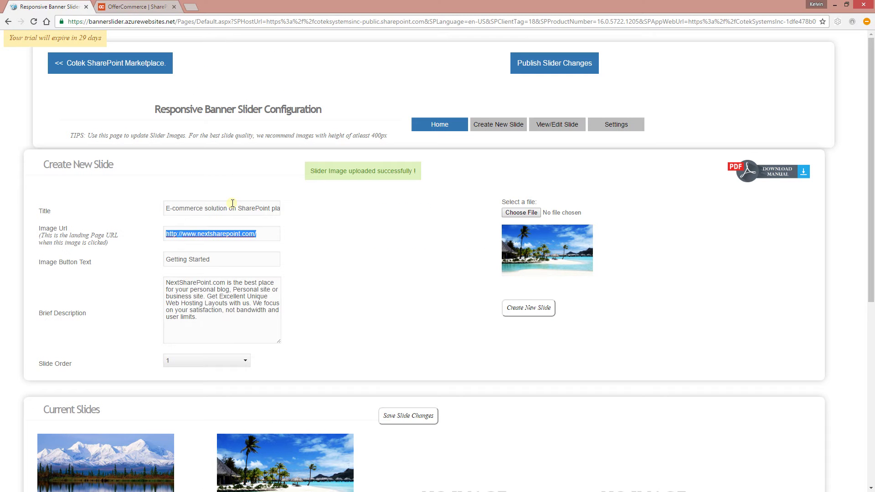
click(123, 6)
click(131, 23)
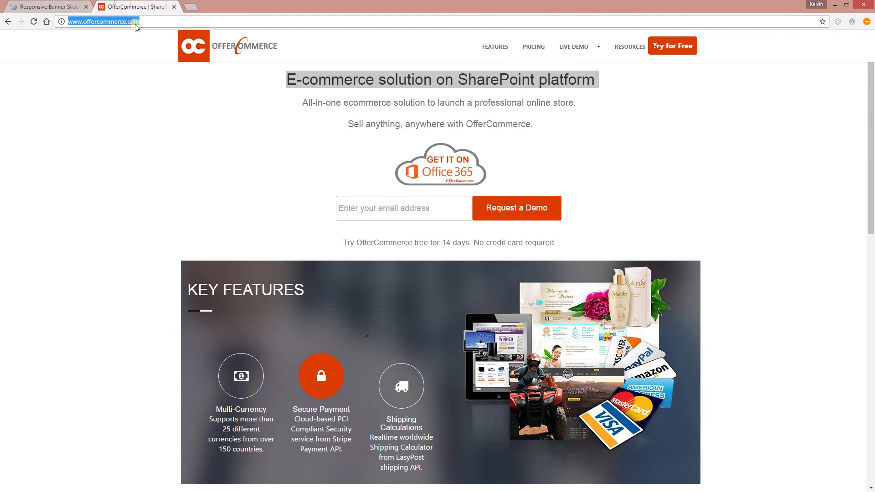
click(39, 5)
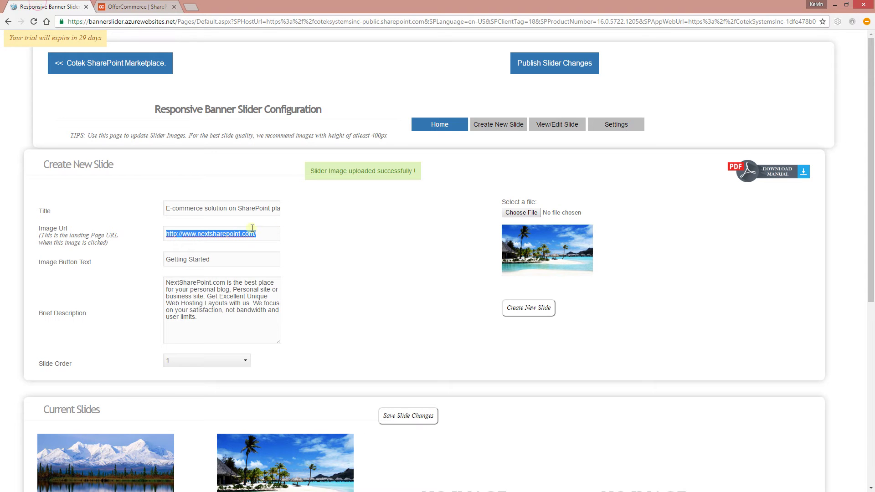
key(ctrl+v)
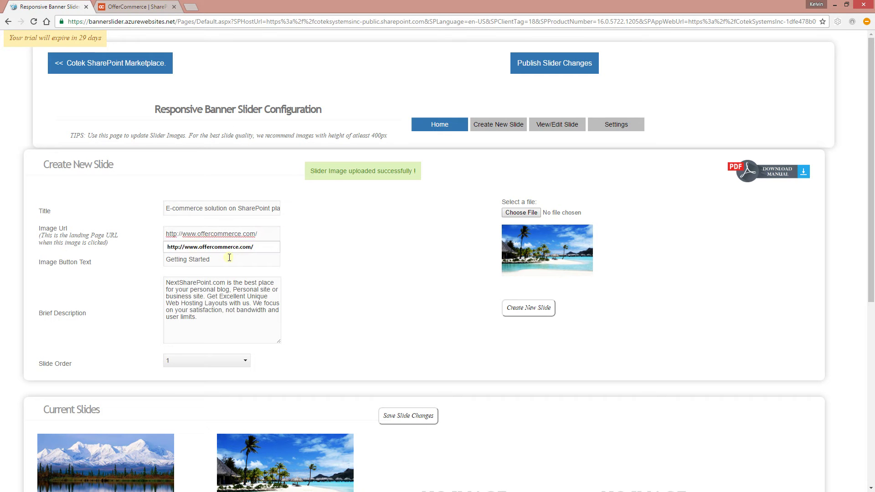
Change the image button text to 'Learn more.'
click(229, 256)
triple_click(230, 255)
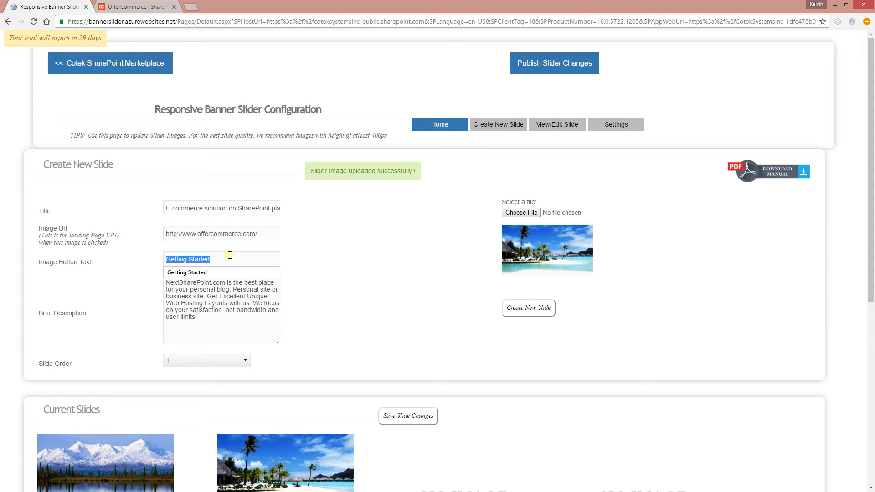
text(Lear)
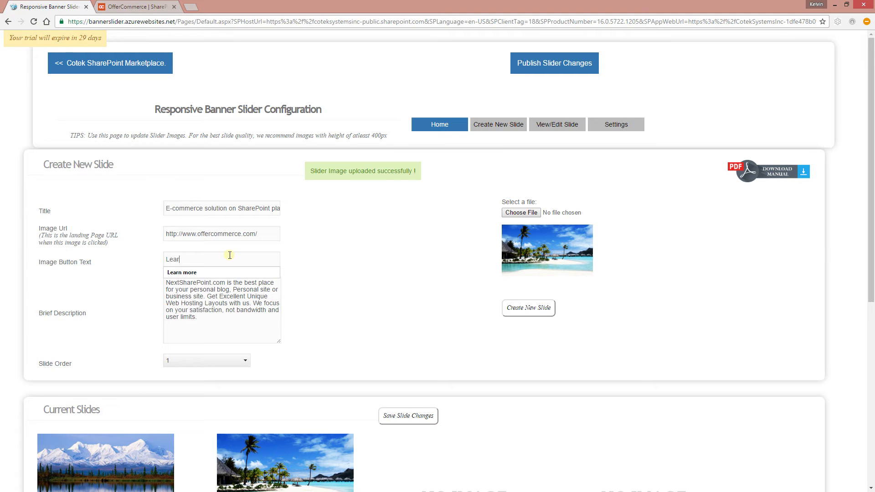
text(n M)
key(Down)
key(Return)
text(.)
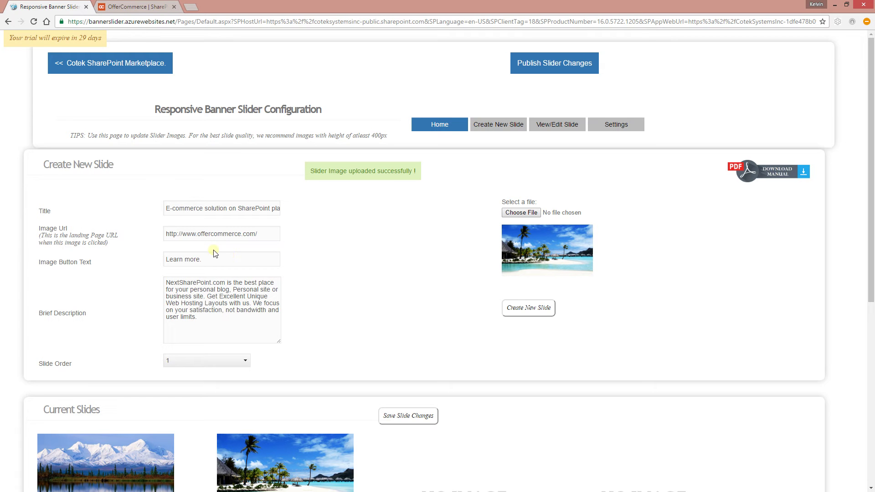
Choose 3.jpg, set Slide Order to 3, and create the slide
click(136, 6)
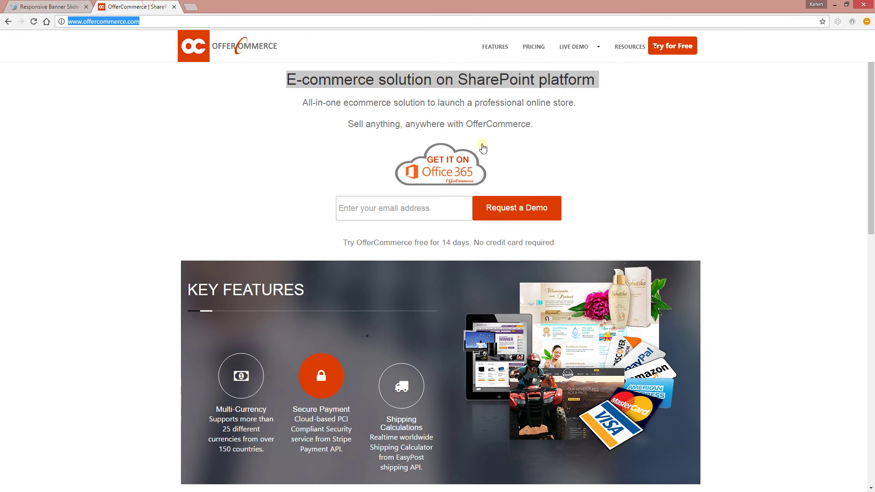
click(64, 7)
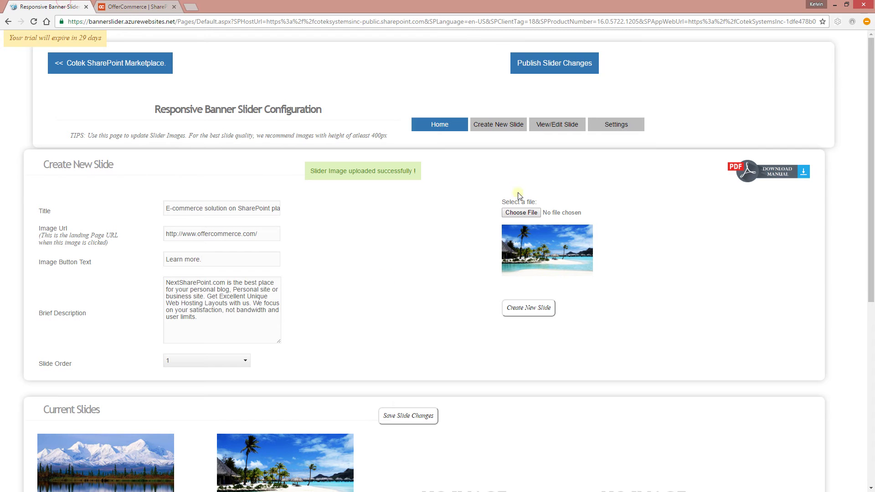
click(520, 213)
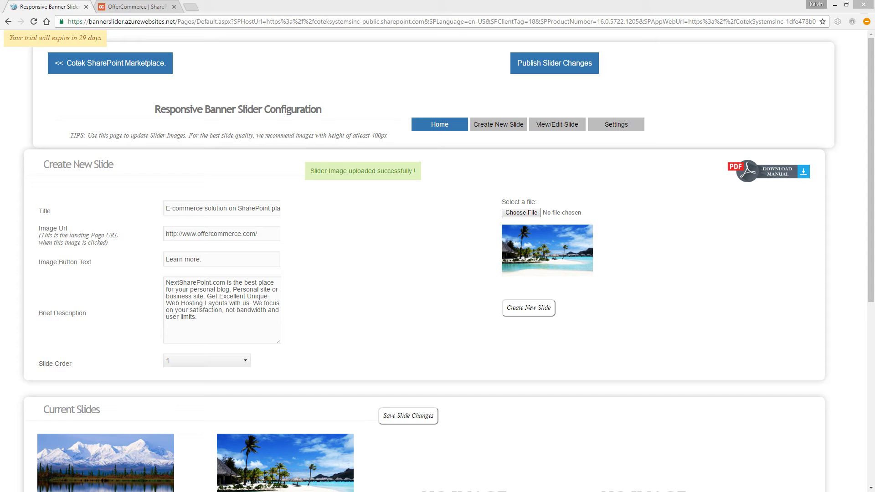
key(Return)
click(189, 360)
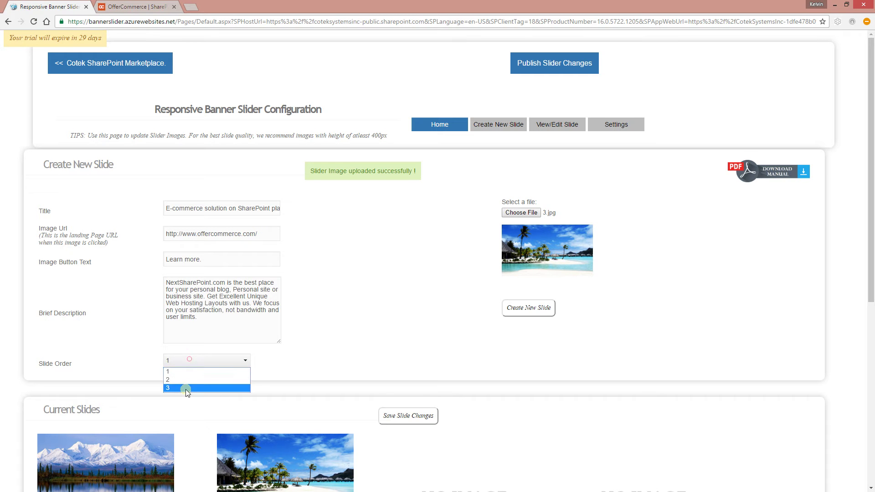
click(185, 388)
click(515, 309)
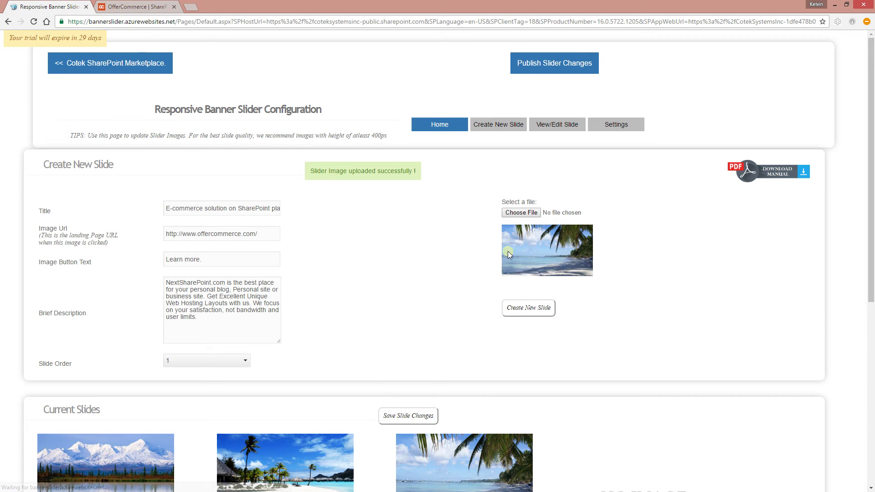
Create a new slide using the snowy-trees image 4.jpg
click(145, 7)
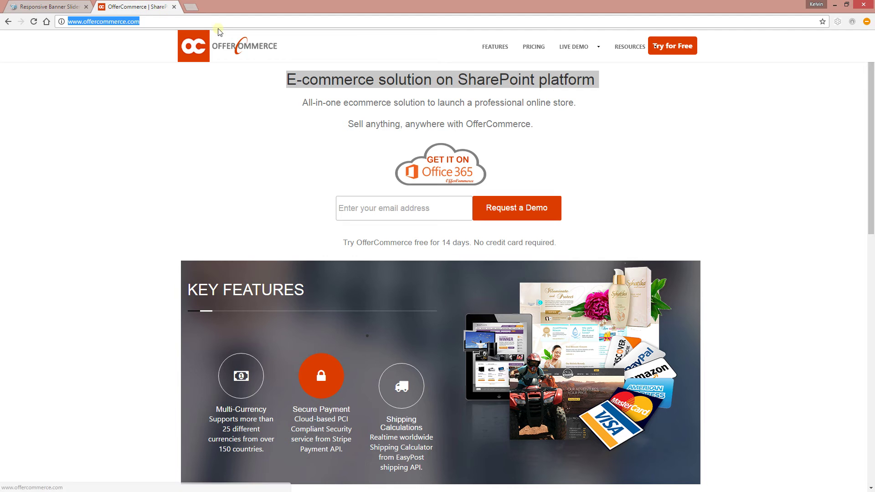
click(34, 7)
click(521, 213)
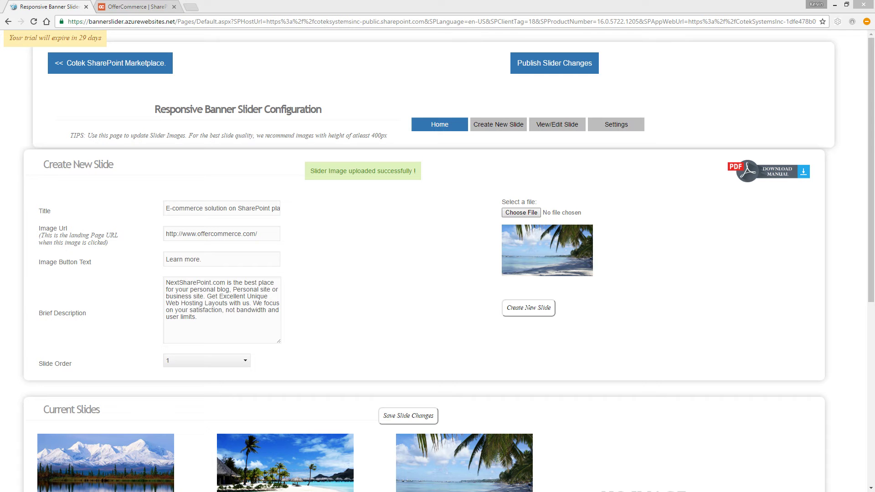
key(Return)
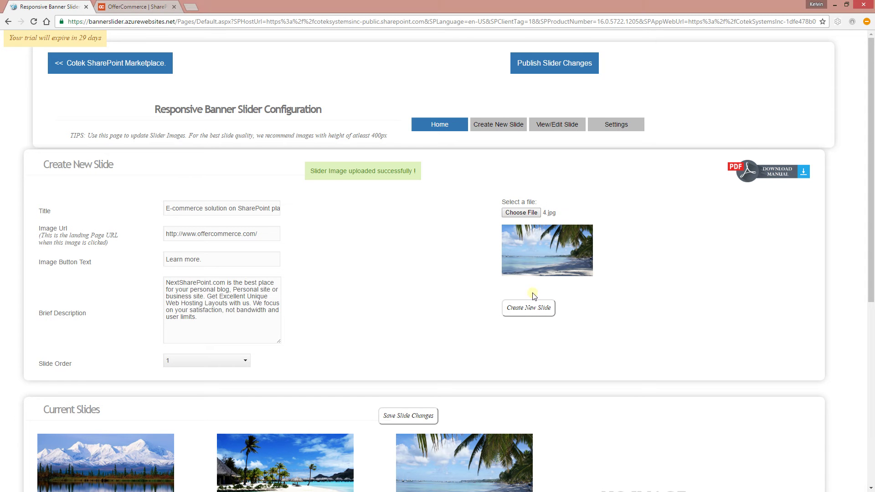
click(532, 307)
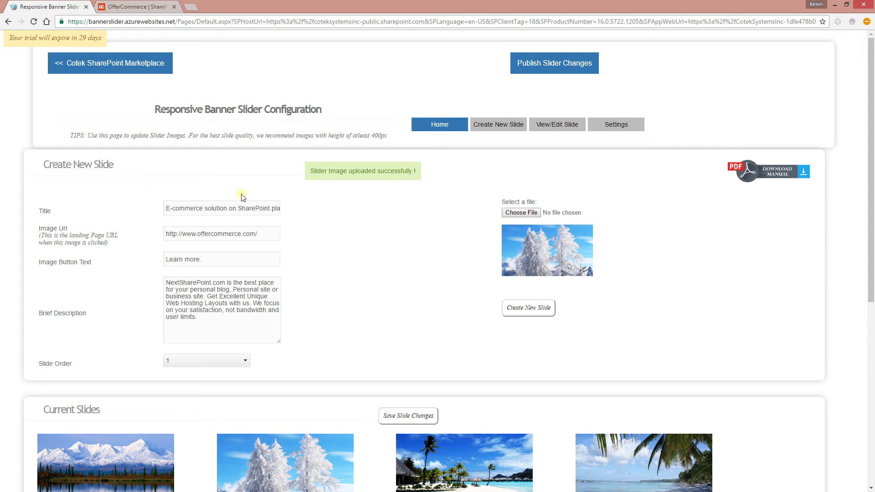
Replace the slide title with the page heading 'Responsive Banner Slider Configuration'
triple_click(225, 205)
key(BackSpace)
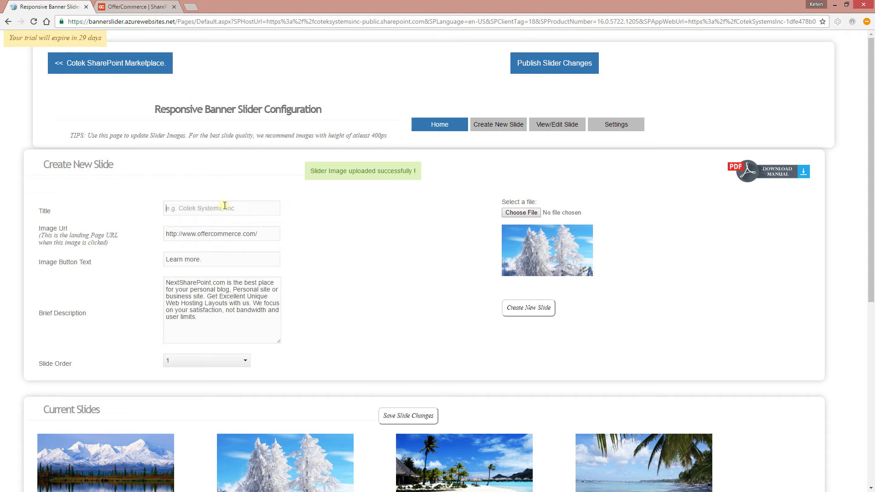
triple_click(191, 110)
drag(191, 110, 220, 209)
click(425, 259)
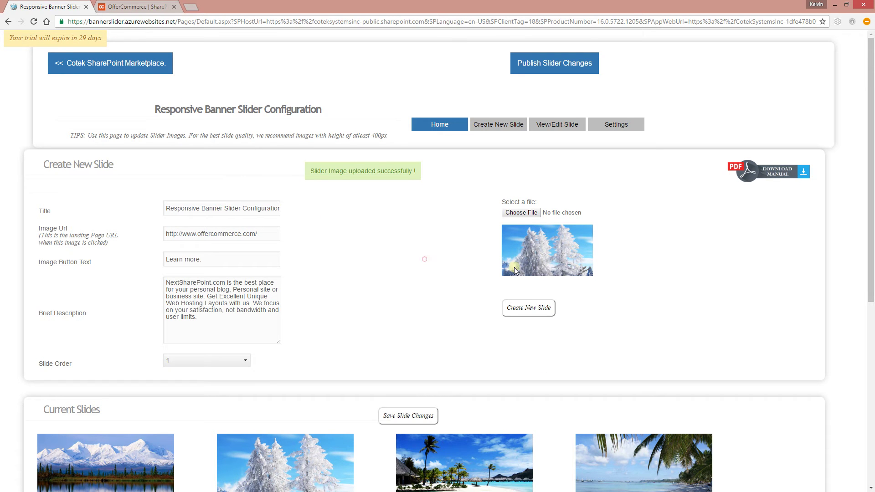
Set the button text to Visit Now, choose 5.jpg, and create the slide
triple_click(214, 261)
text(Vi)
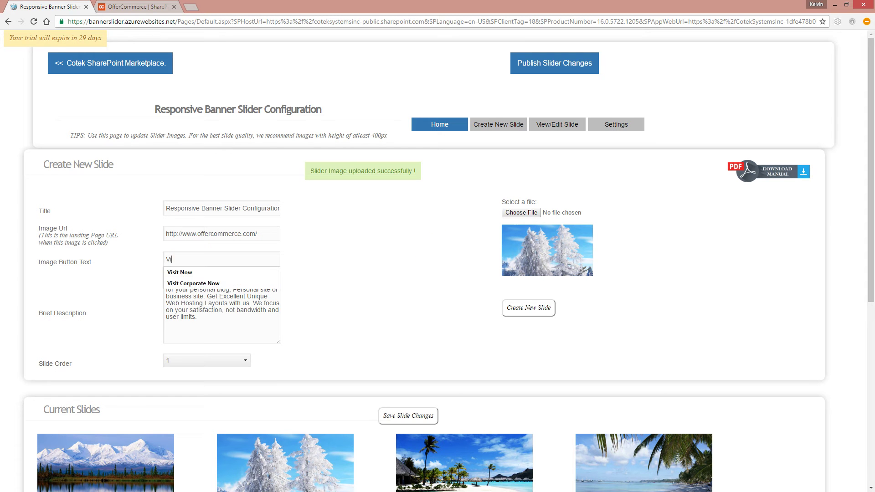
key(Down)
key(Tab)
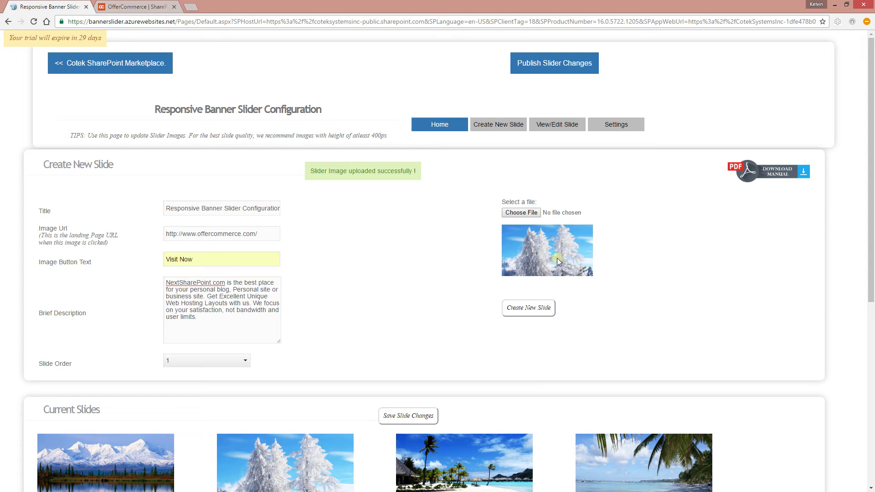
click(508, 213)
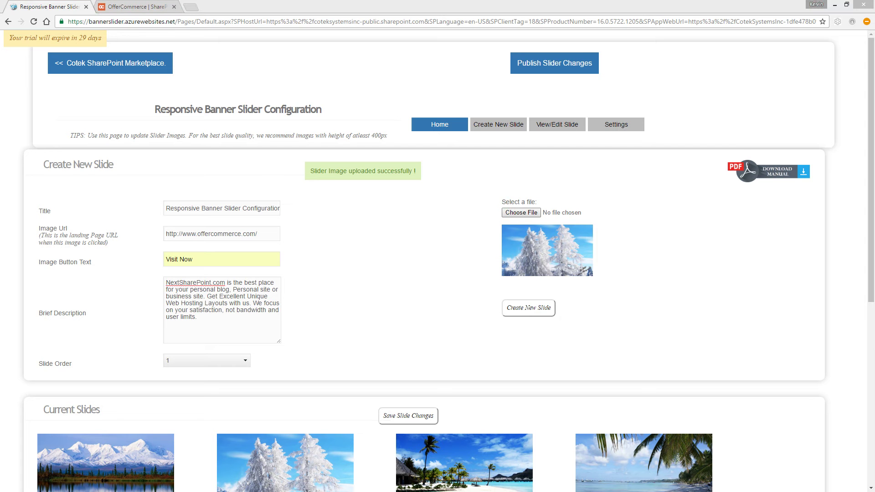
key(Return)
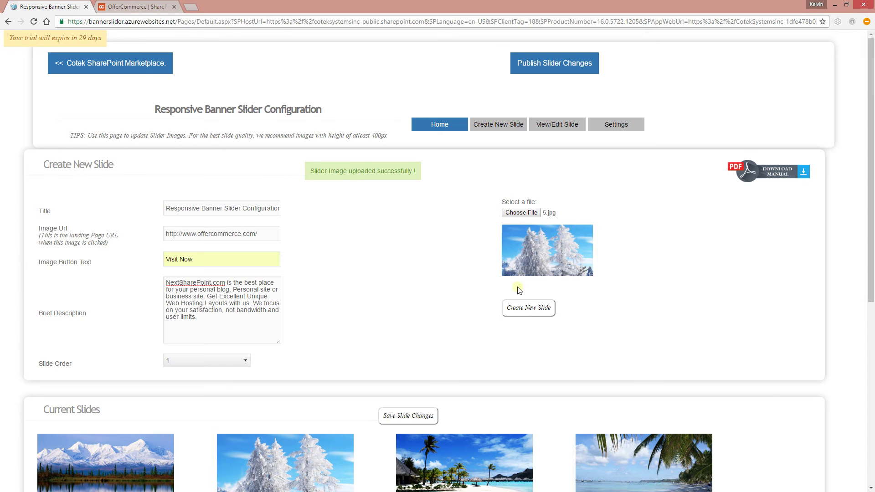
click(545, 314)
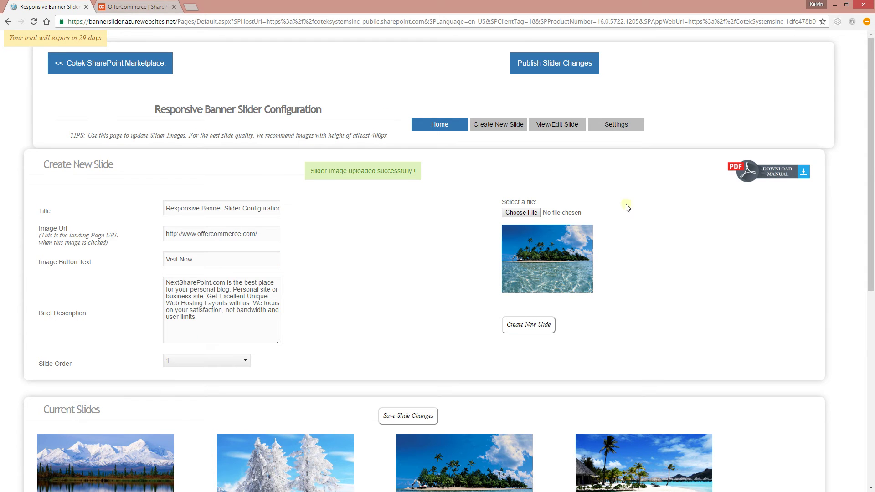
Open the FEATURES page on the OfferCommerce site
scroll(628, 293, down, 3)
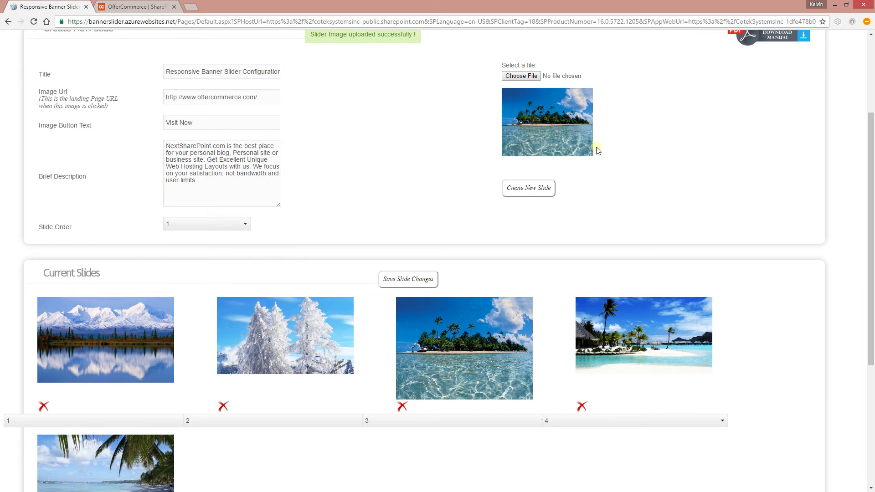
scroll(601, 133, up, 3)
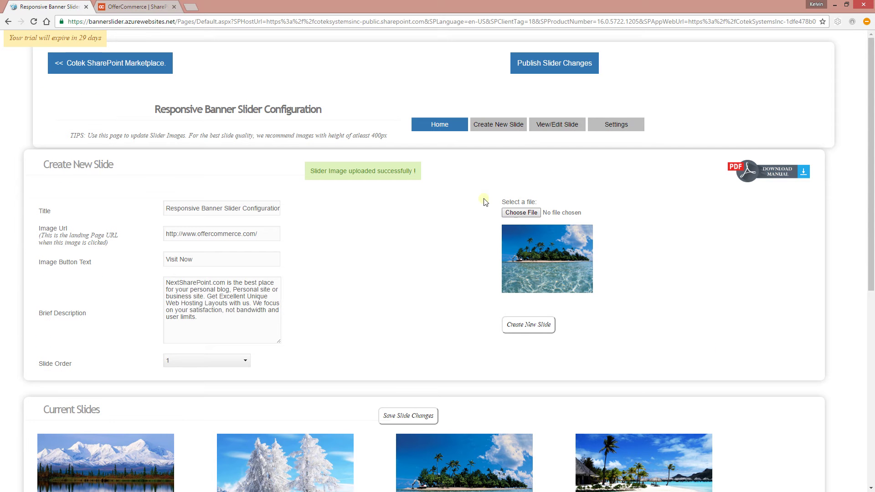
click(132, 6)
scroll(334, 218, down, 1)
scroll(334, 219, up, 1)
click(495, 46)
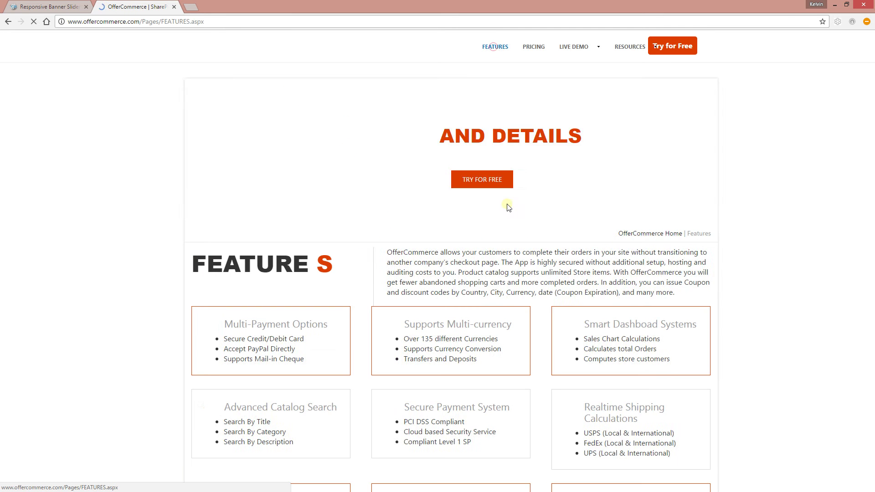
Select the first sentence of the features description paragraph
scroll(393, 258, down, 1)
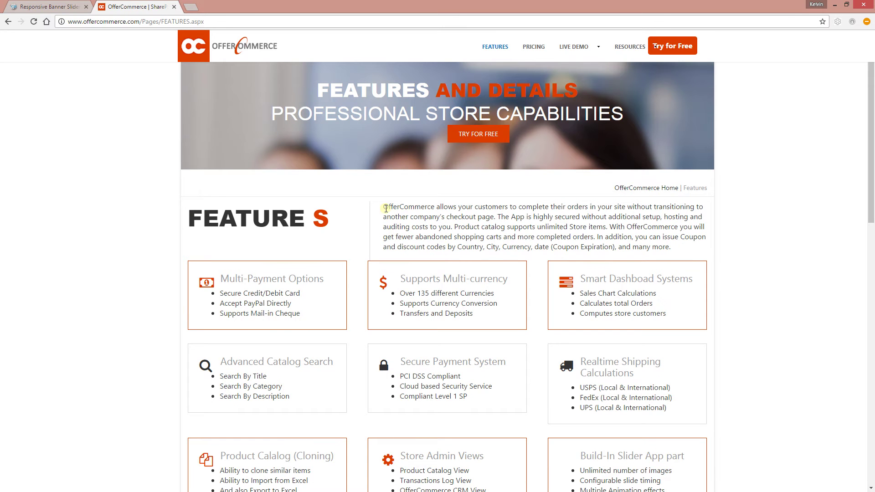
click(385, 207)
drag(385, 208, 497, 218)
key(ctrl+c)
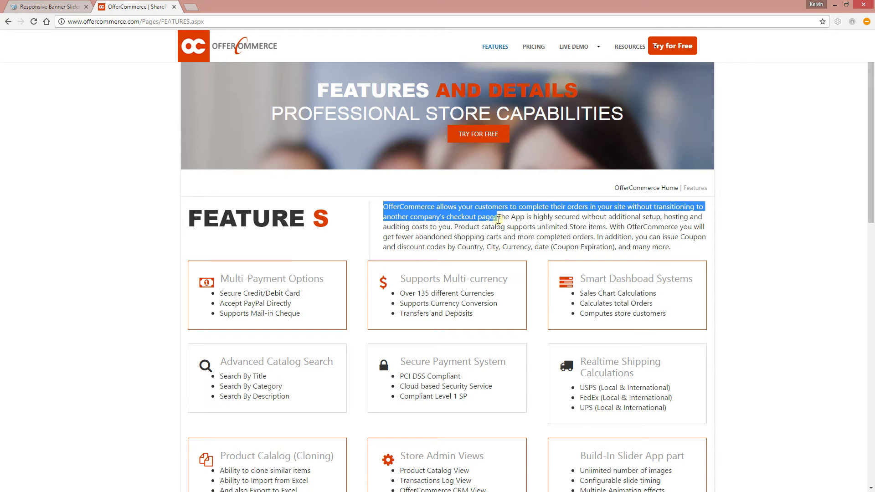
Title the slide 'Welcome to SharePoint eCommerce' with button text Enter Now
click(50, 7)
triple_click(221, 210)
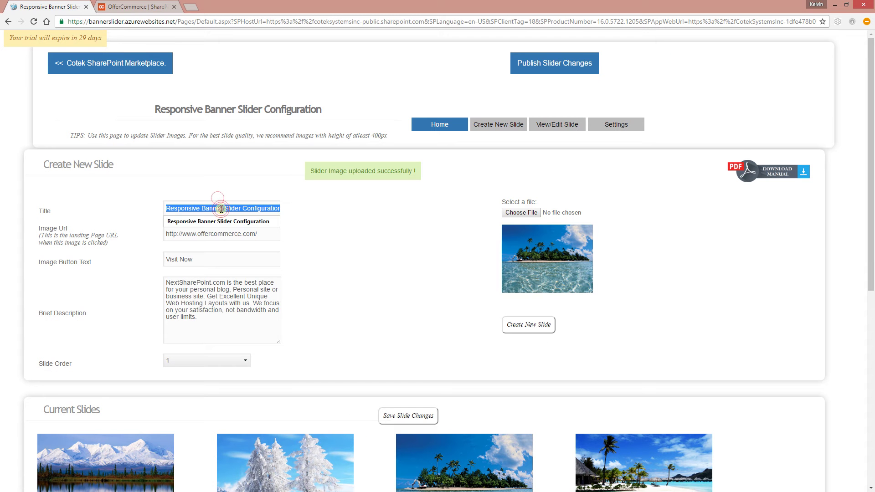
text(Welcome to SharePoint eCommerce)
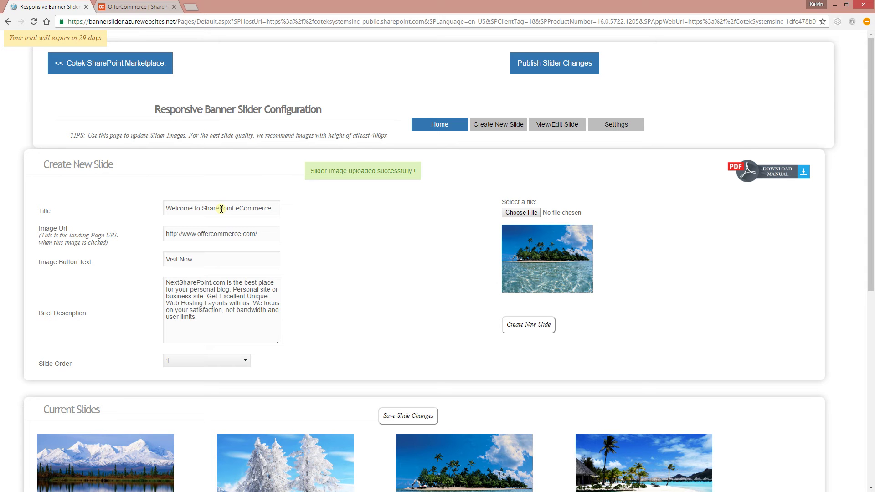
key(Tab)
key(Tab)
text(E)
click(210, 274)
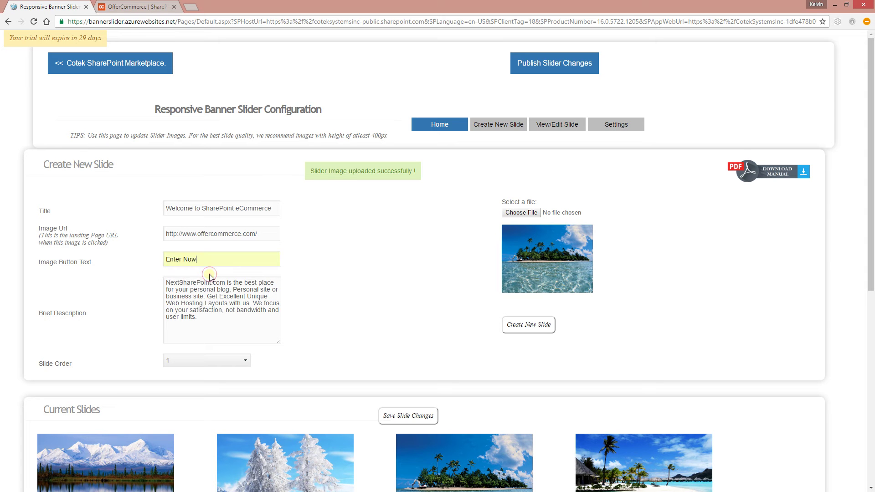
Paste the OfferCommerce sentence as description, set Slide Order 6, and submit
triple_click(217, 309)
key(ctrl+v)
click(228, 360)
click(205, 412)
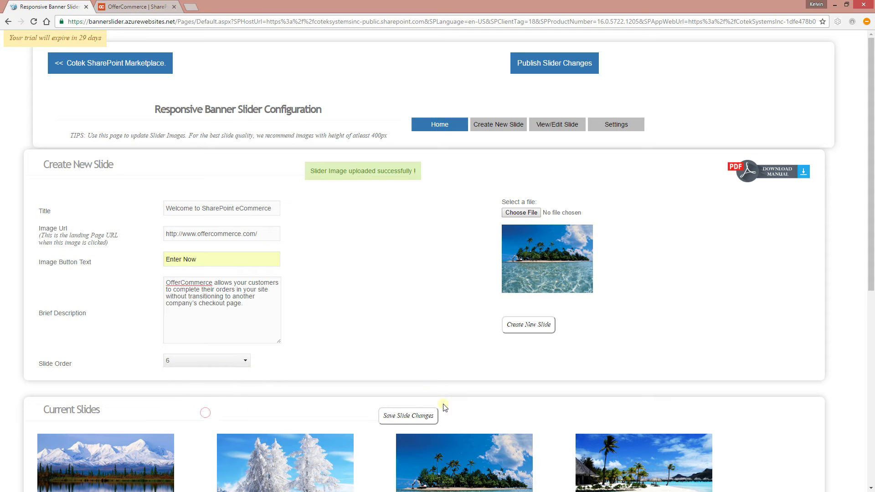
click(526, 325)
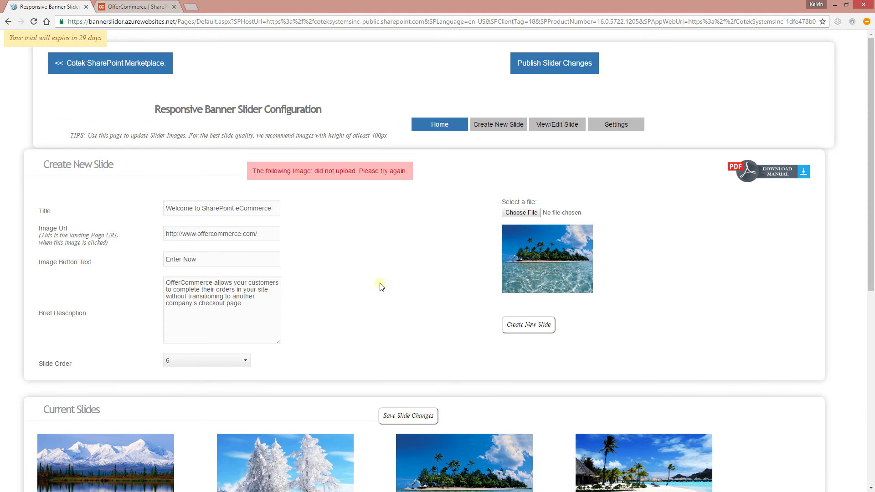
Attach 6.jpg as the slide image and create the slide successfully
click(512, 213)
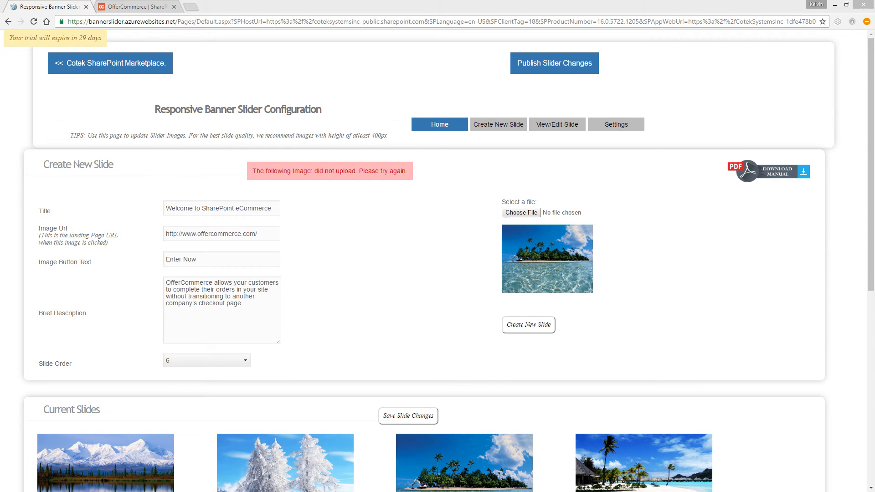
key(Return)
click(522, 327)
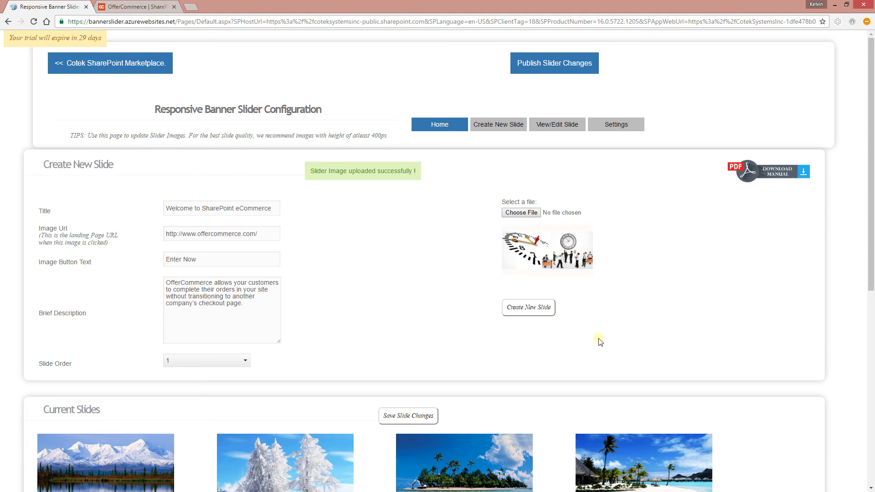
scroll(656, 364, down, 4)
scroll(501, 319, up, 4)
scroll(387, 255, up, 1)
Open store.cotekinc.com and put its home page into edit mode
click(127, 8)
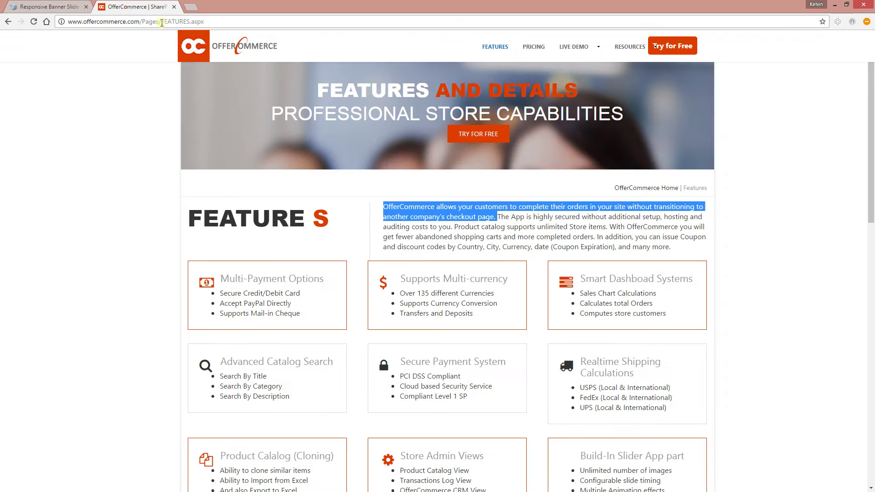
click(194, 23)
text(store)
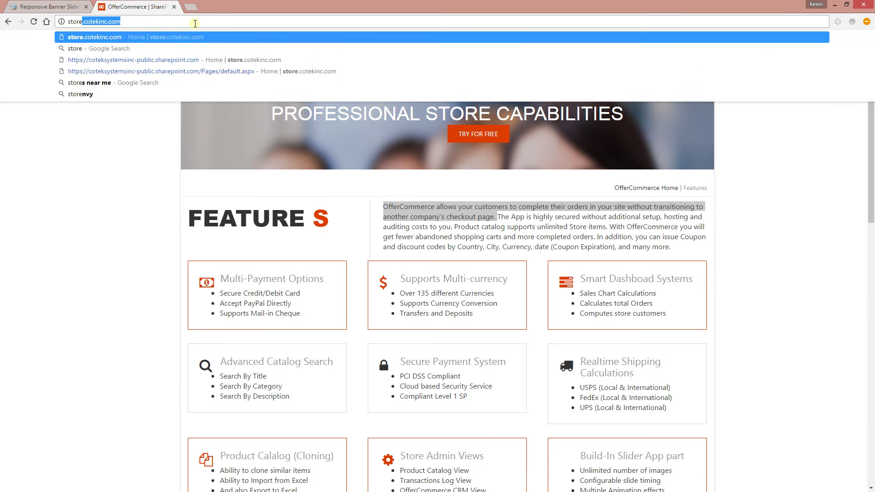
key(Return)
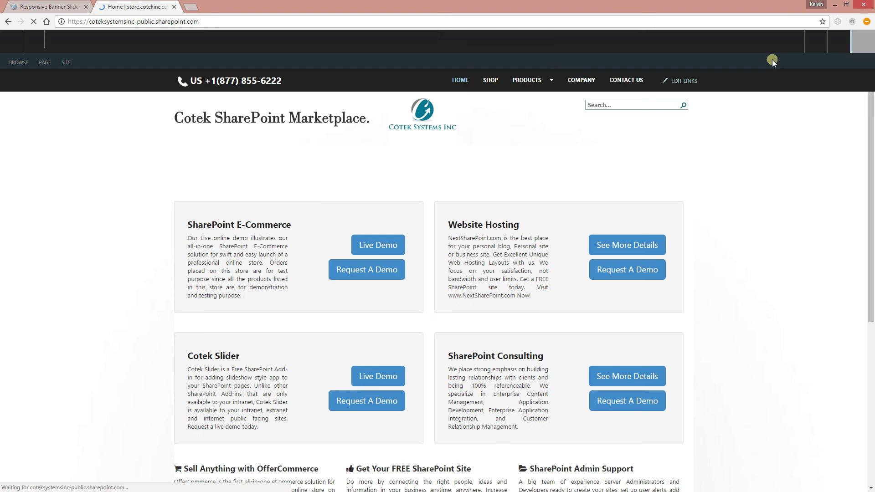
click(817, 42)
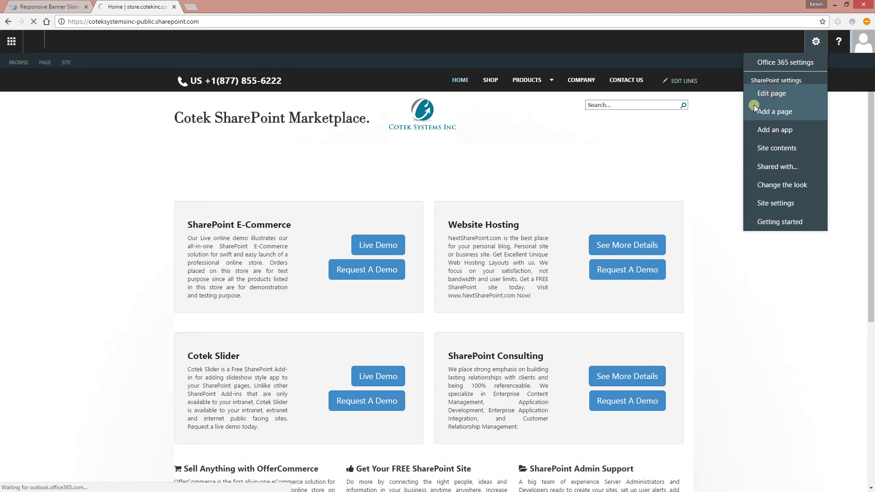
click(771, 91)
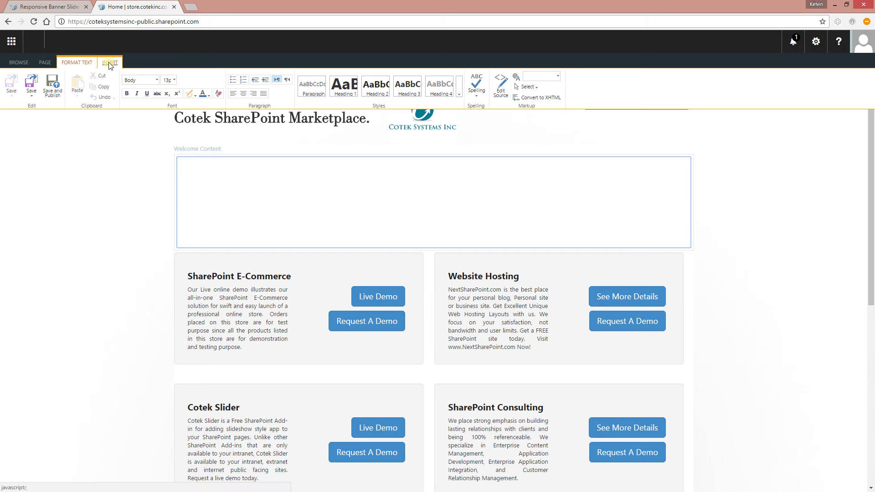
Insert the Responsive Banner Slider app part into the Welcome Content area
click(110, 62)
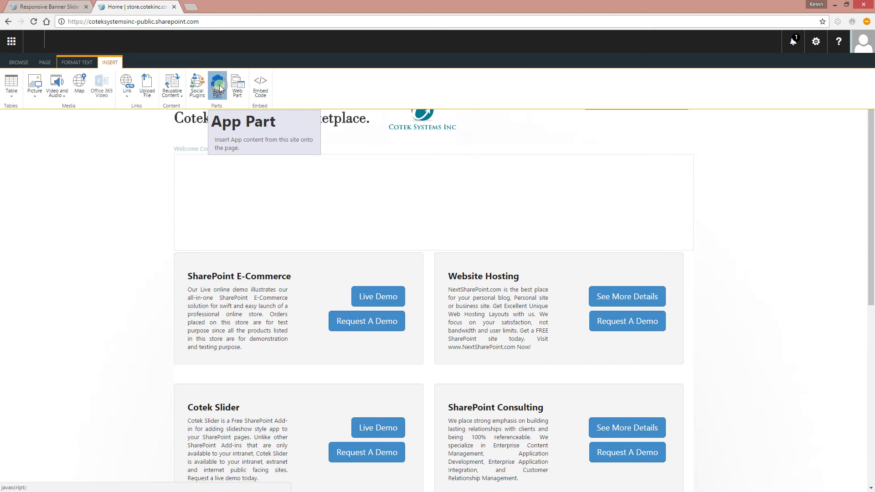
click(217, 86)
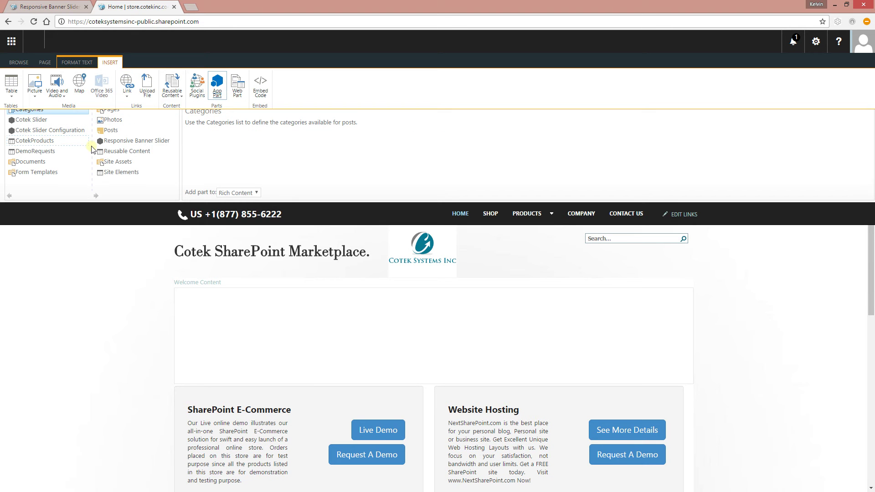
click(130, 141)
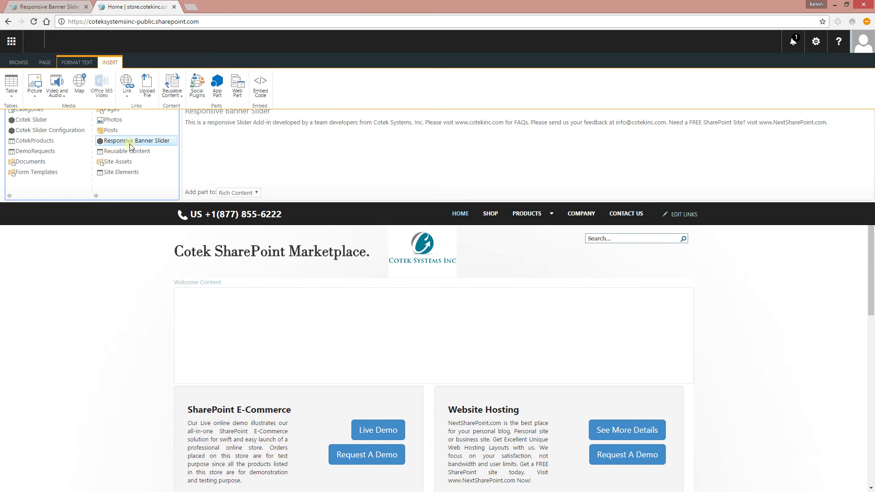
click(661, 172)
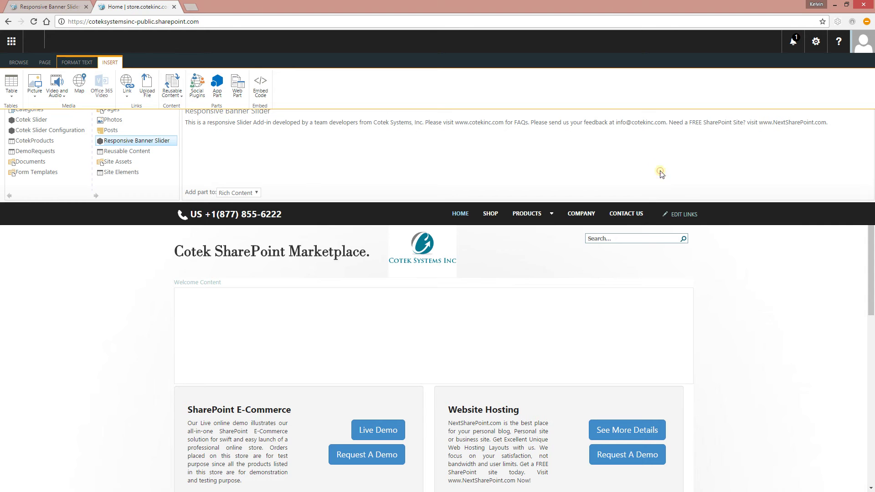
click(802, 168)
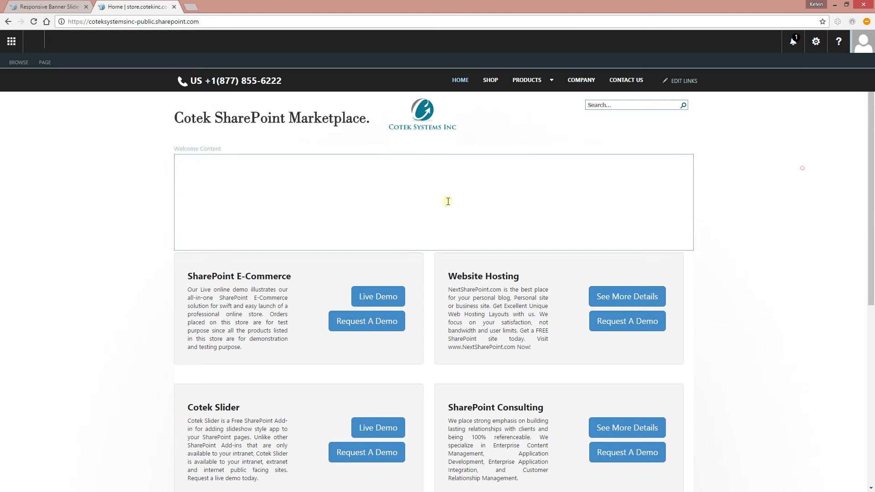
click(211, 162)
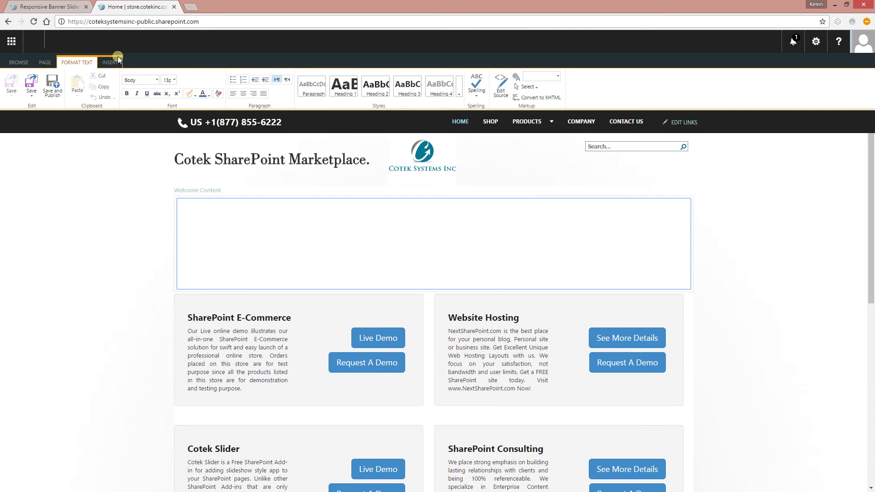
click(116, 61)
click(217, 85)
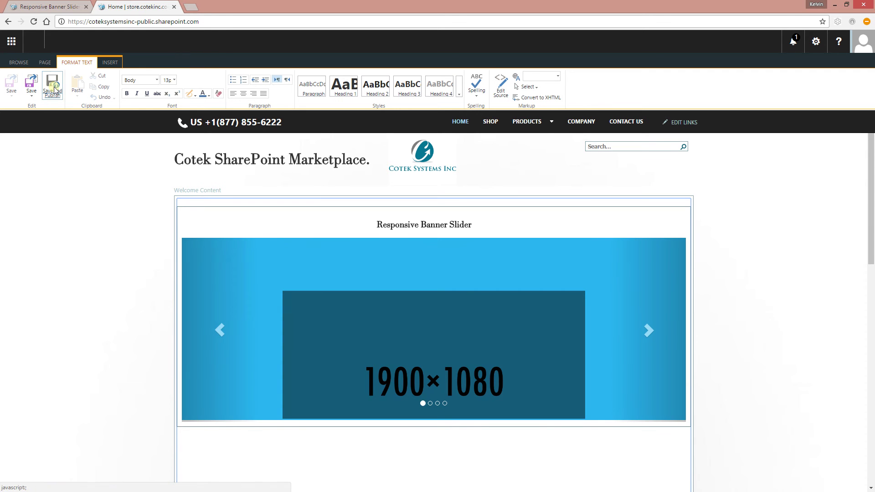
Set the banner slider web part's Chrome Type to None
click(673, 234)
click(671, 215)
click(644, 273)
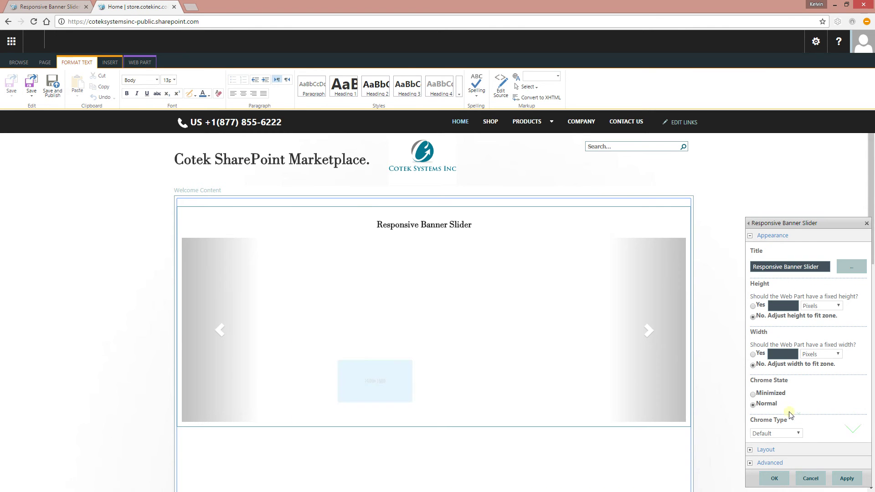
click(797, 434)
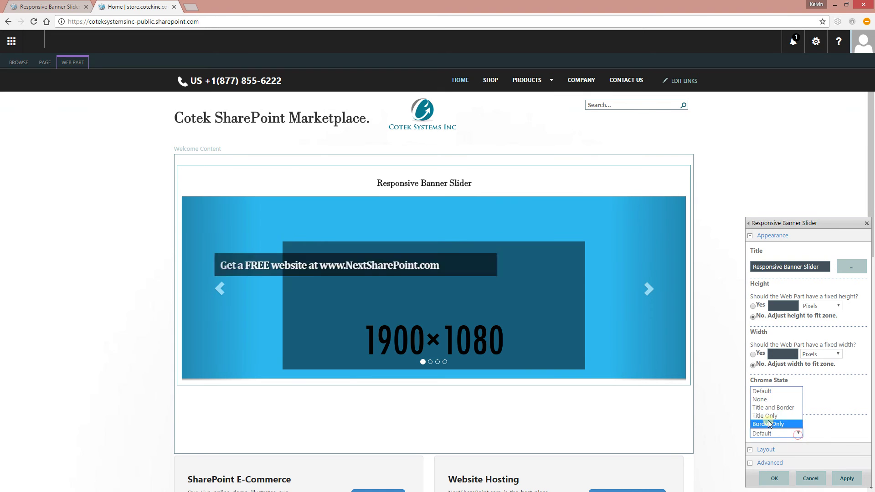
click(760, 399)
click(781, 478)
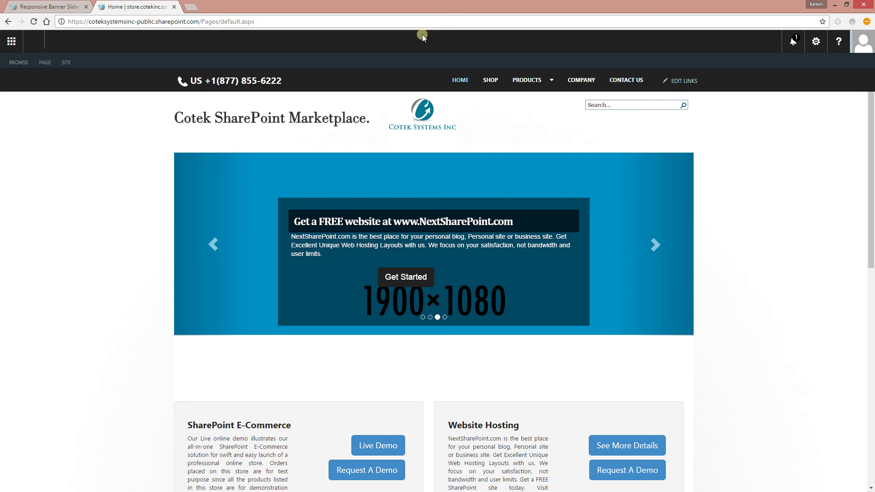
Publish the slider changes, then return to the store home page tab
click(38, 7)
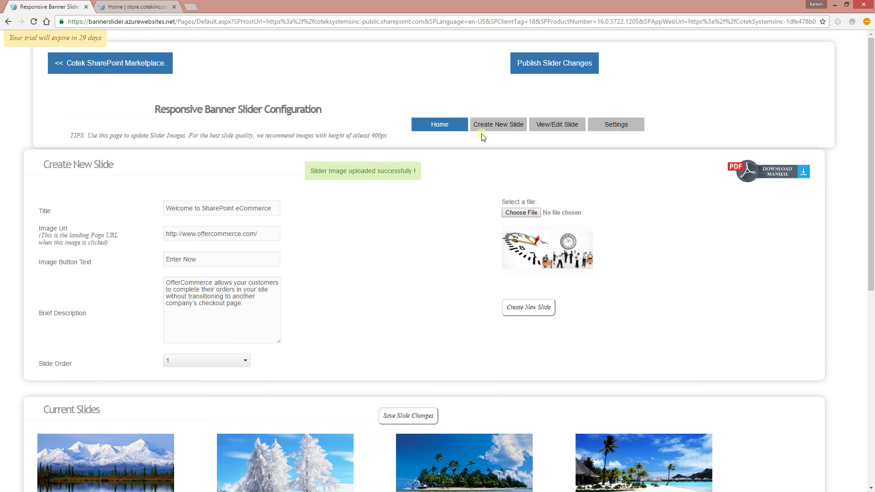
click(554, 66)
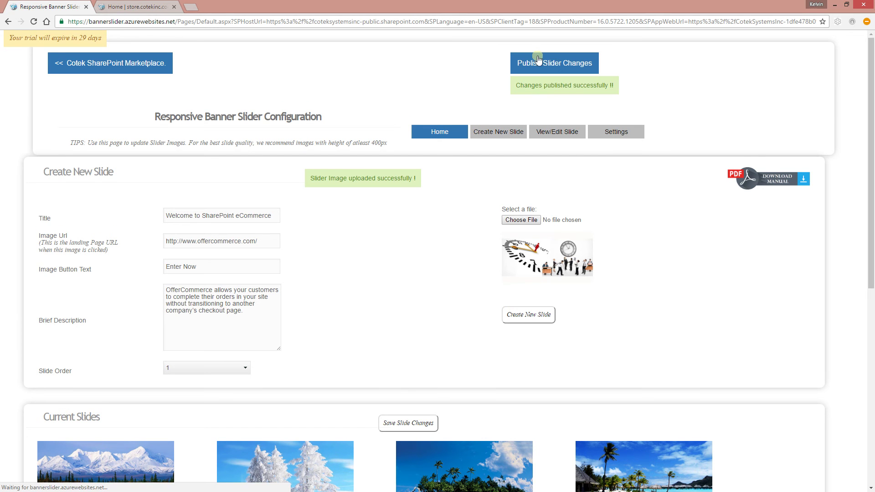
click(121, 4)
Reload the store home page, test a slide's 'Learn more.' link, then switch to Internet Explorer
click(283, 21)
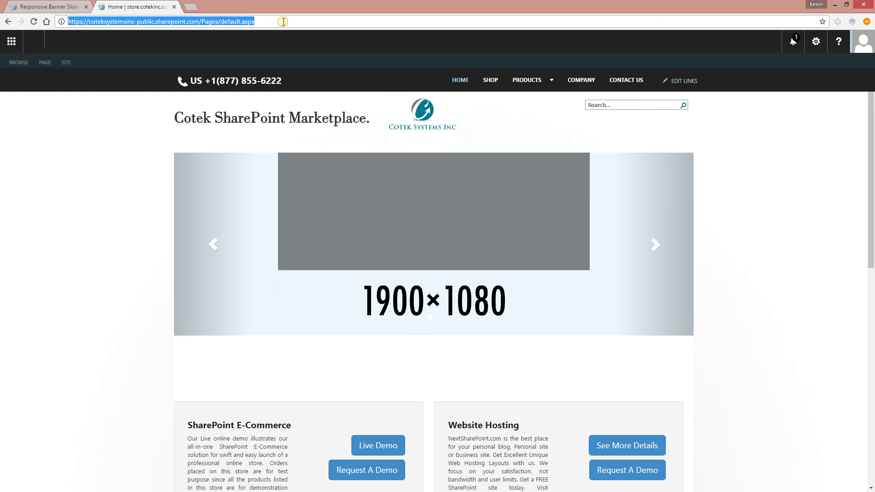
key(Return)
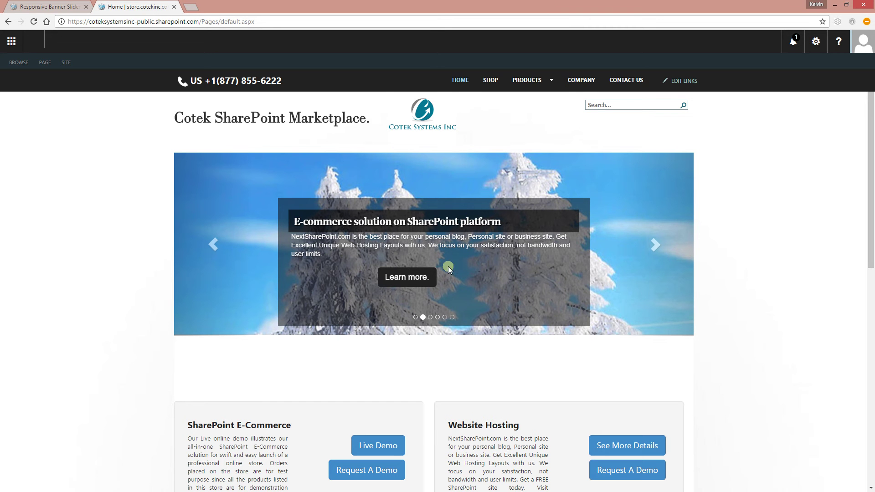
click(401, 276)
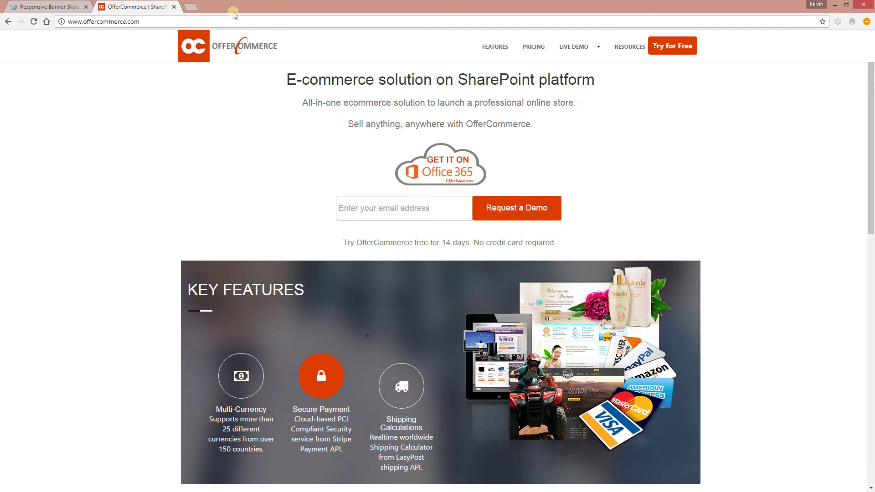
click(8, 22)
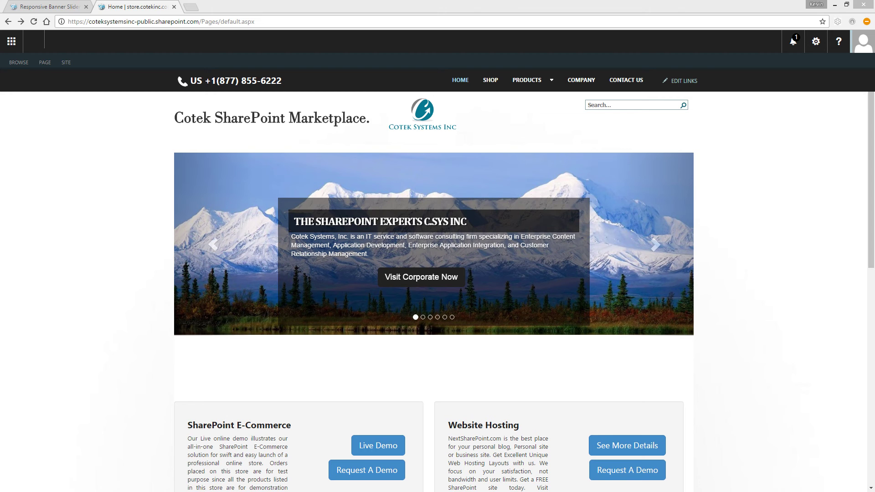
key(alt+Tab)
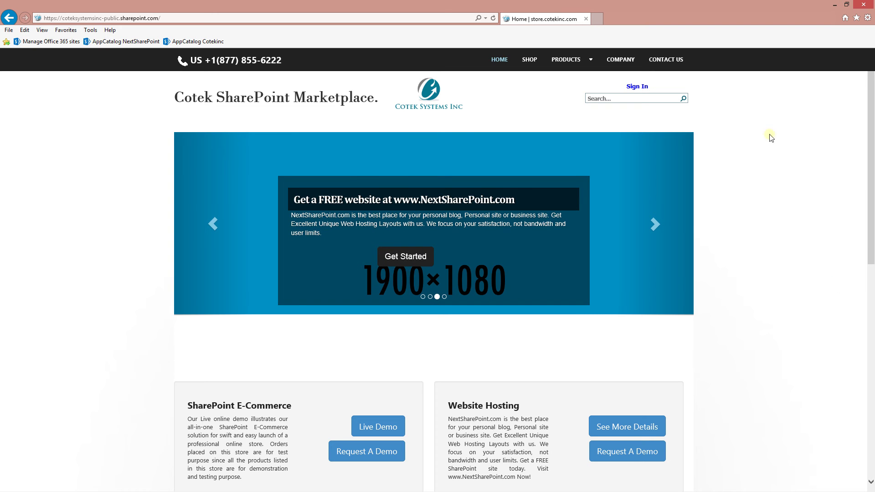
Reload the store home page in Internet Explorer, then check the banner back in Chrome
key(alt+d)
key(Return)
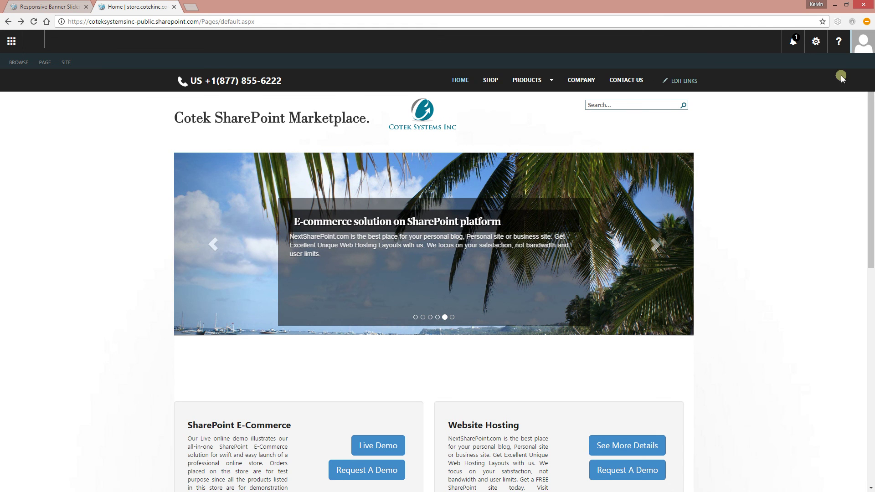
click(859, 45)
scroll(847, 259, down, 8)
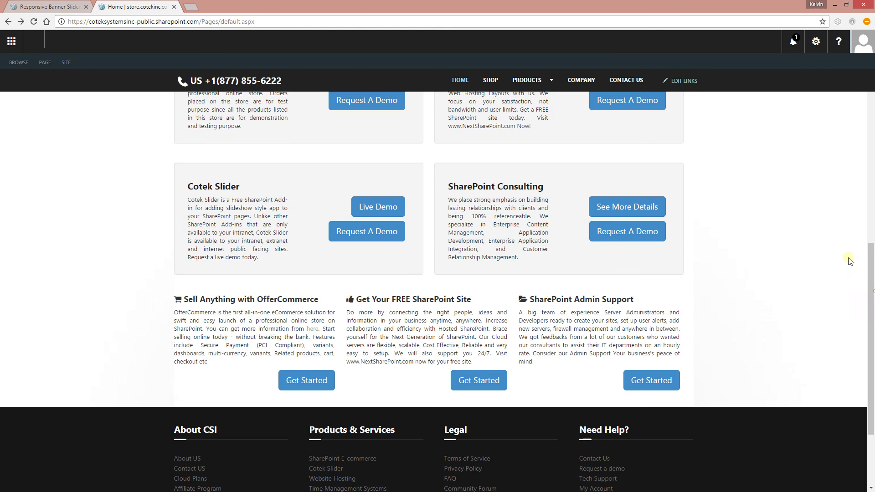
scroll(826, 220, up, 8)
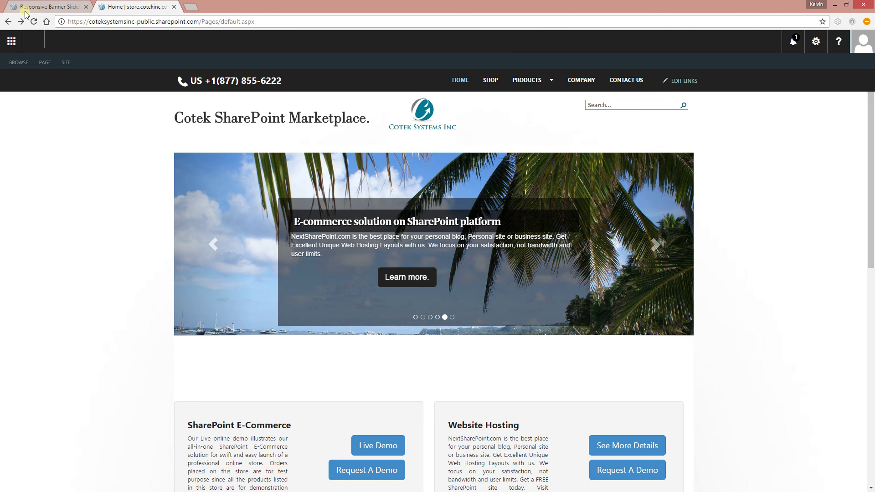
Set the banner slider's transition effect to Flip in X, publish, and view the store home page
click(25, 9)
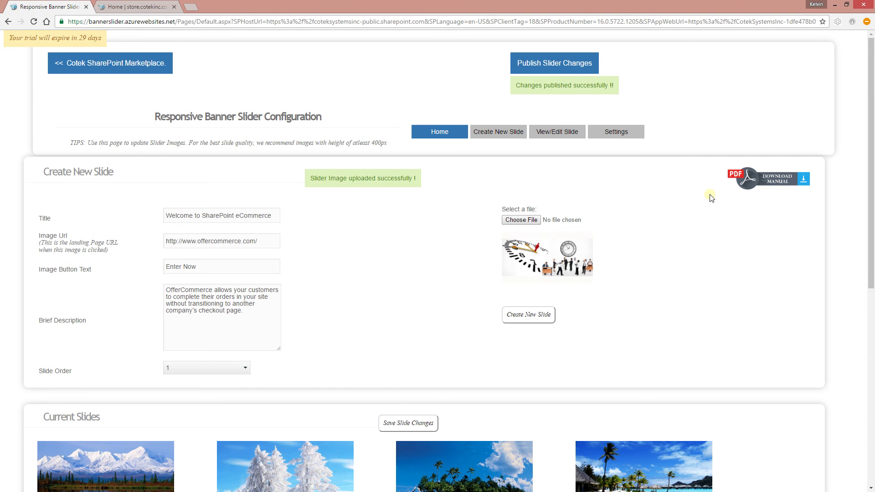
click(621, 132)
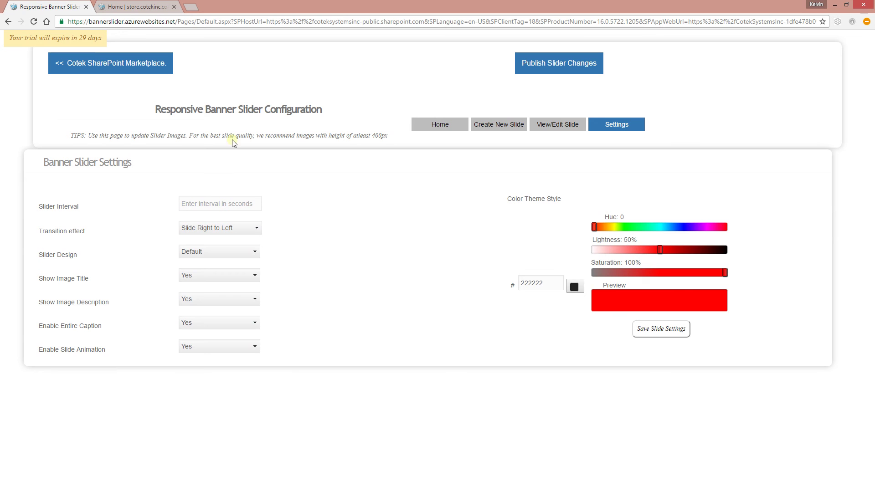
click(249, 224)
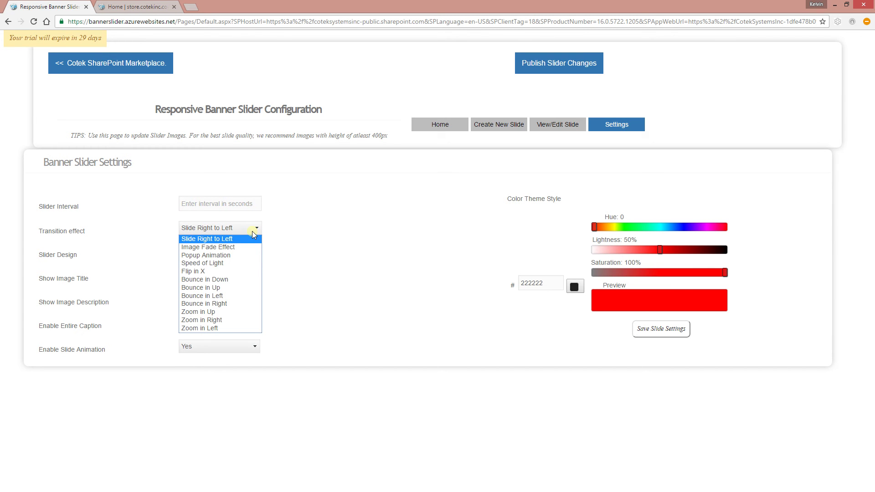
click(215, 273)
click(97, 63)
click(539, 64)
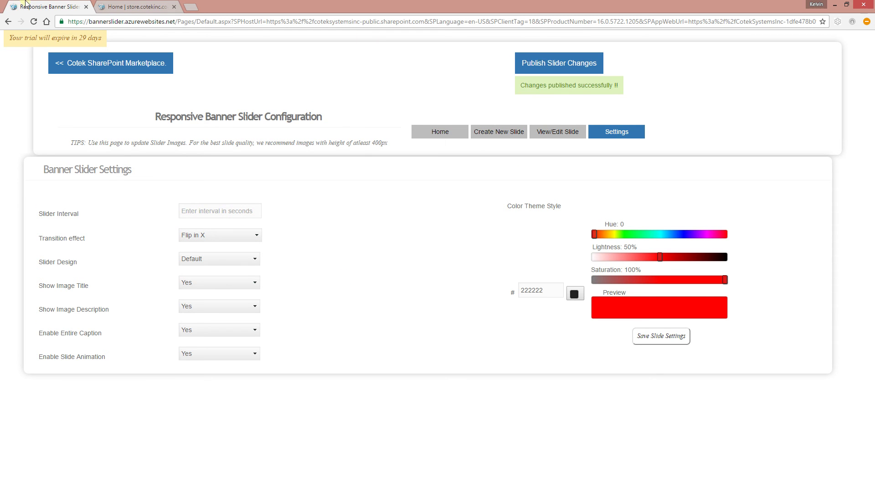
click(126, 4)
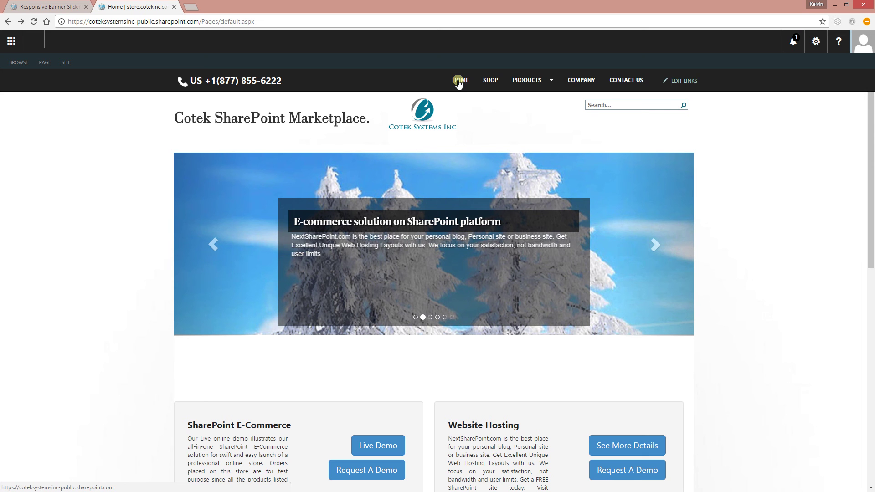
Reload the store home page to preview the Flip in X banner transition
click(458, 83)
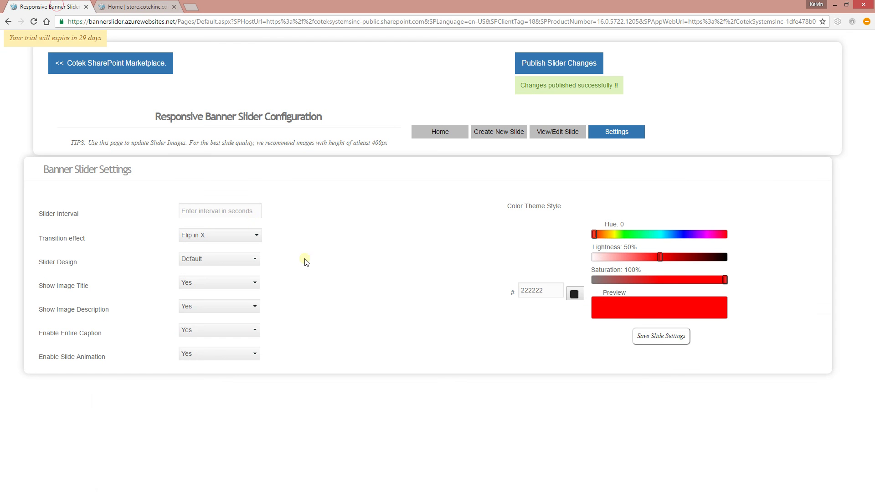
Change the transition effect to Bounce in Down and publish the slider changes
click(246, 233)
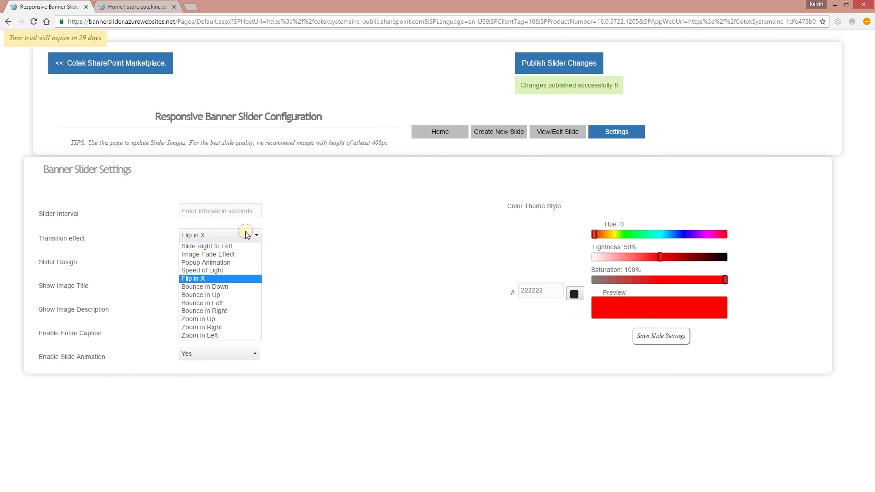
click(237, 287)
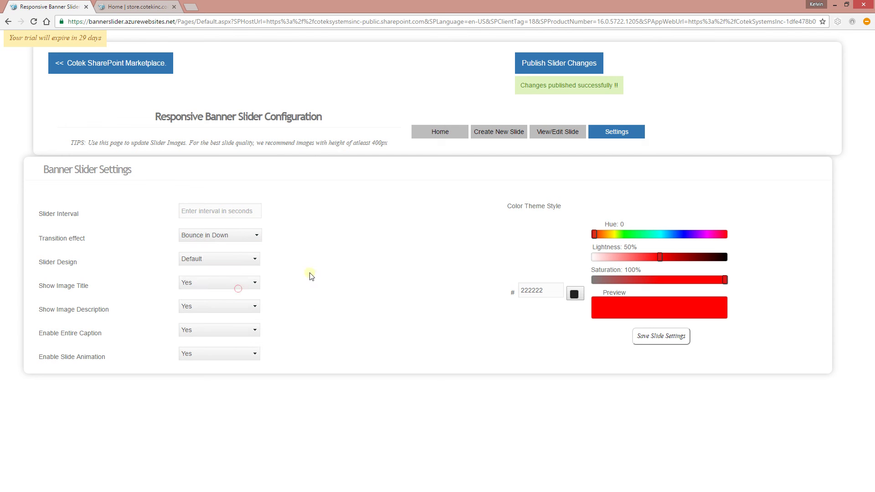
click(544, 63)
Reload the store home page to watch the bounce transition, then return to slider settings
click(123, 7)
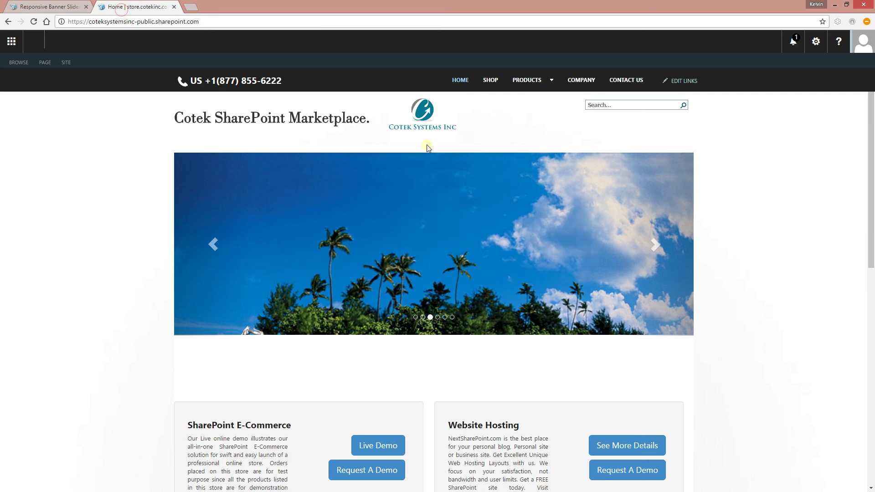
click(464, 82)
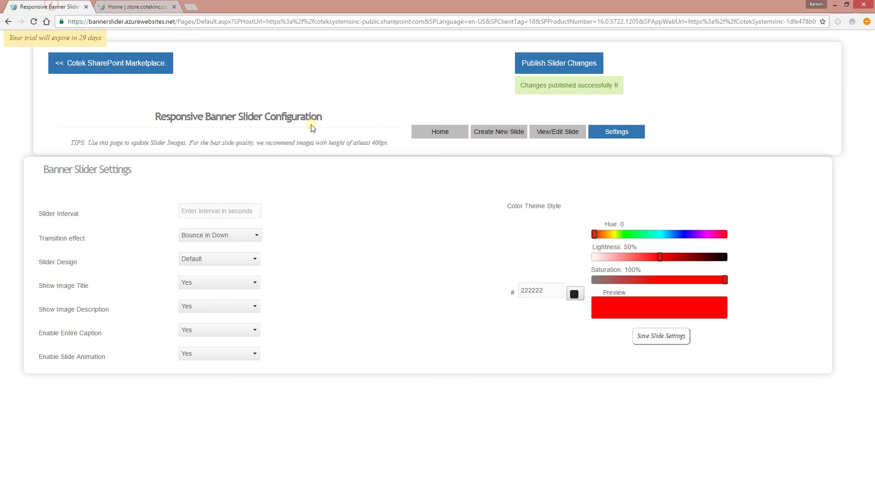
click(45, 6)
Set the slider colour theme to the dark 3d3834 by adjusting saturation, hue and lightness
click(233, 236)
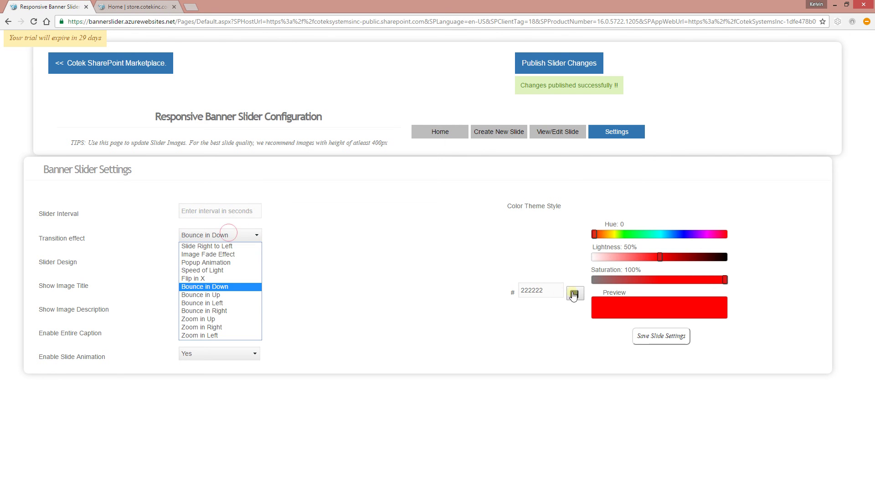
click(539, 294)
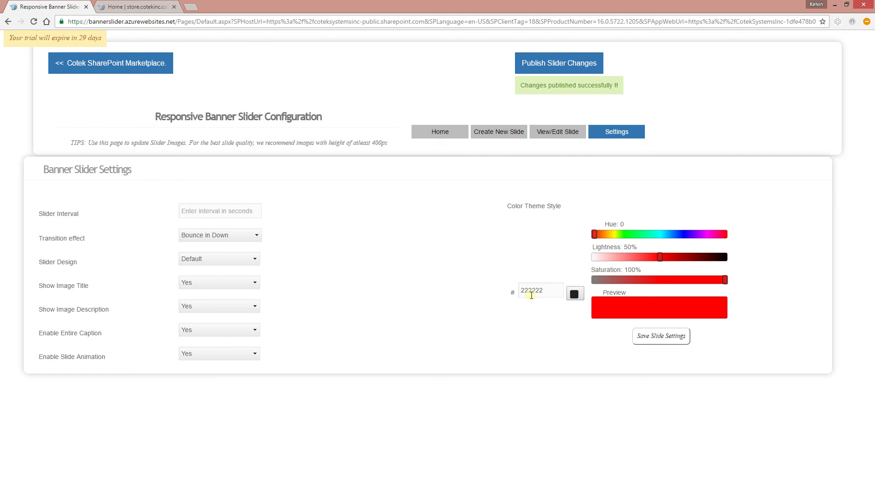
click(594, 280)
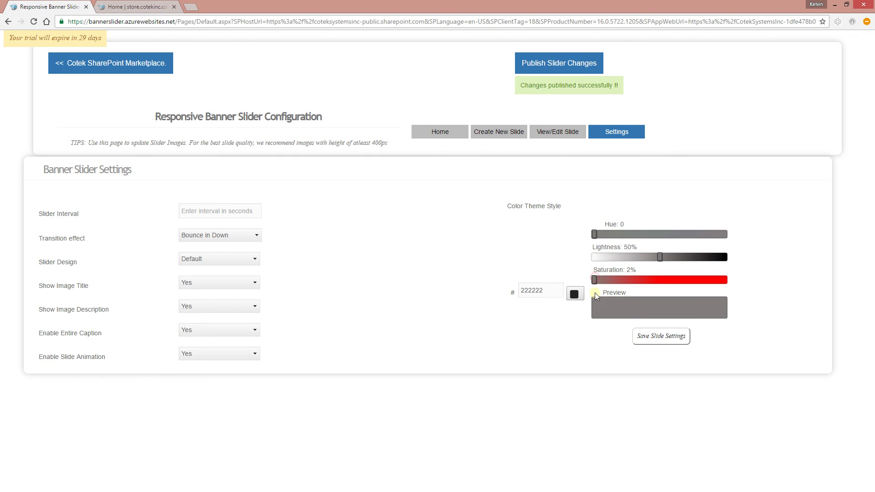
mouse_move(593, 282)
mouse_down()
mouse_move(603, 283)
mouse_move(595, 286)
mouse_up()
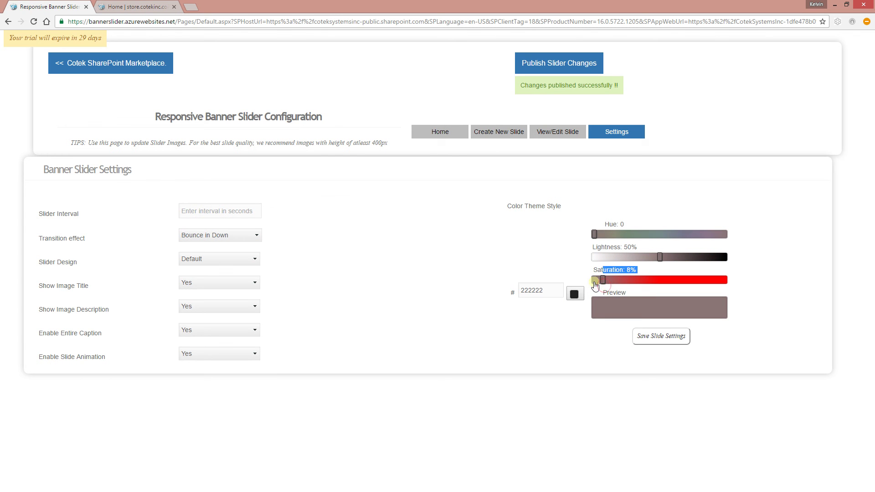
click(594, 230)
mouse_move(594, 229)
mouse_down()
mouse_move(660, 234)
mouse_move(603, 228)
mouse_up()
drag(659, 256, 699, 265)
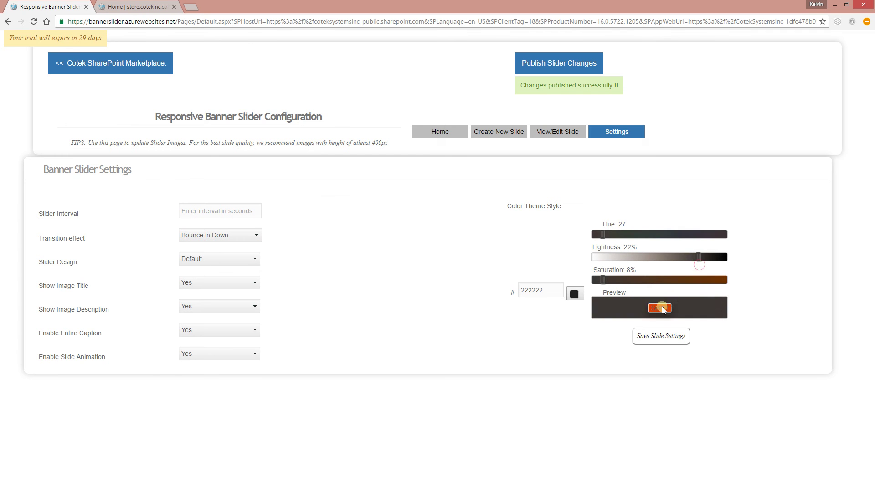
click(662, 310)
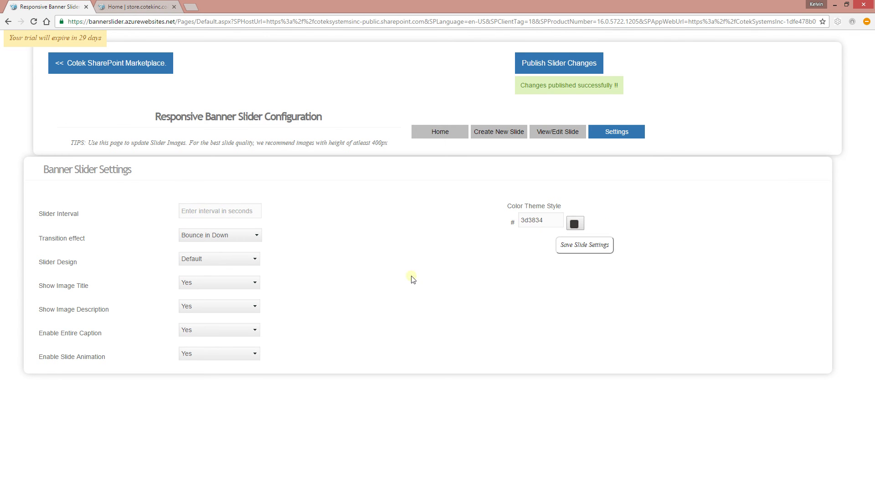
Choose the Thumbnail slider design and publish the slider settings
click(201, 260)
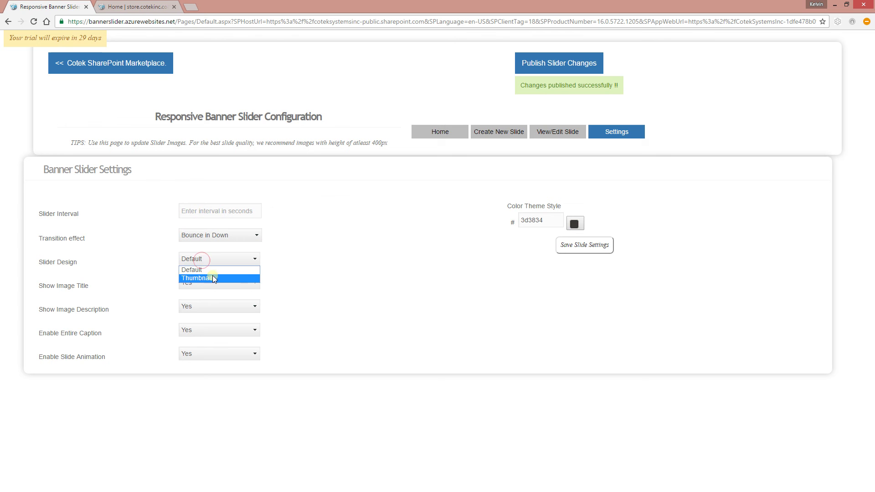
click(214, 279)
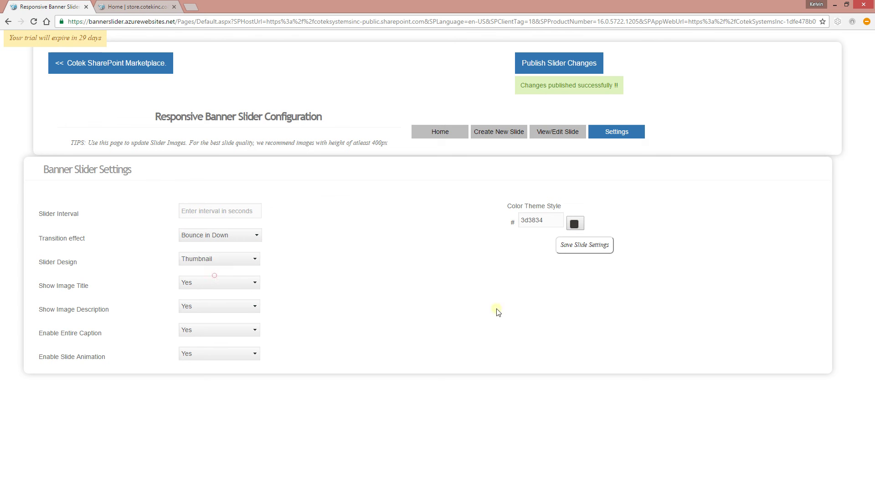
click(555, 65)
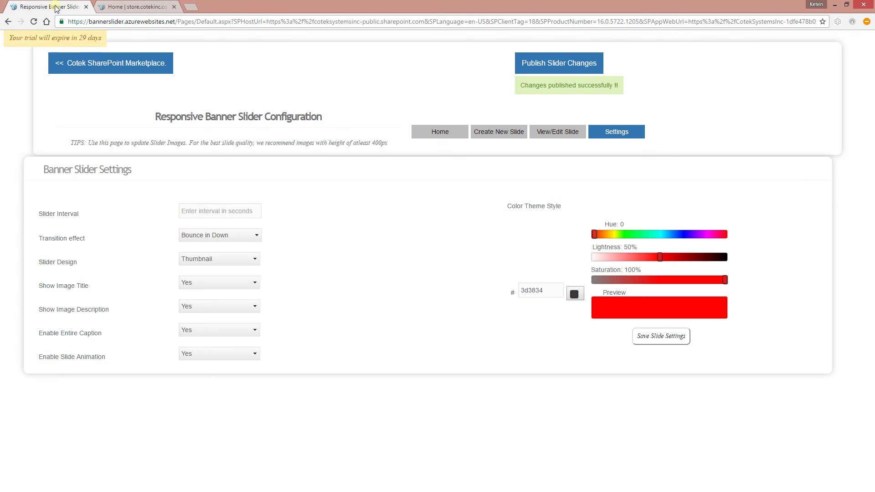
Reload the store home page to load the restyled banner slider
click(130, 12)
click(255, 24)
key(Return)
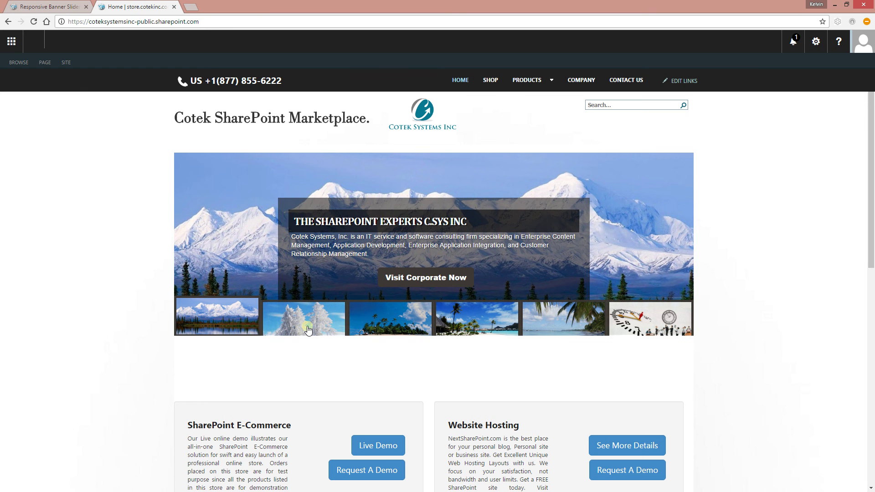
Browse the banner slides through the thumbnail strip, from mountain to palm-tree and clock slides
click(313, 326)
click(417, 328)
click(454, 328)
click(541, 332)
click(660, 335)
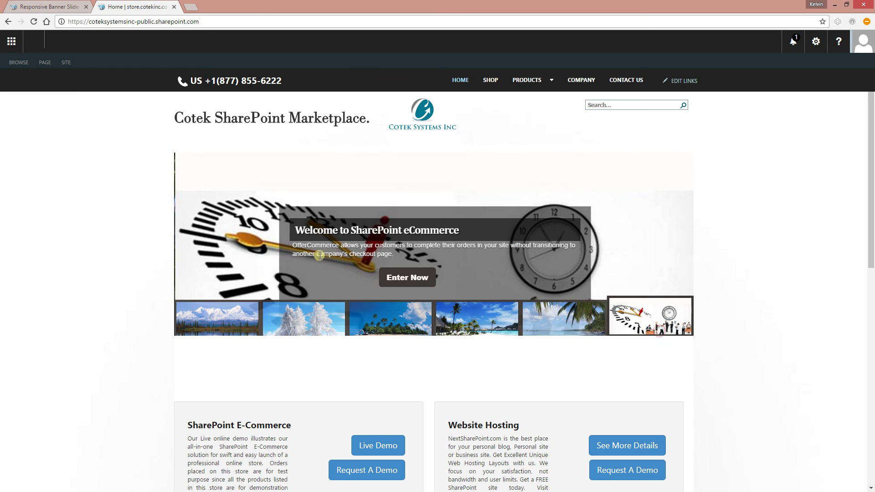
click(234, 320)
click(327, 325)
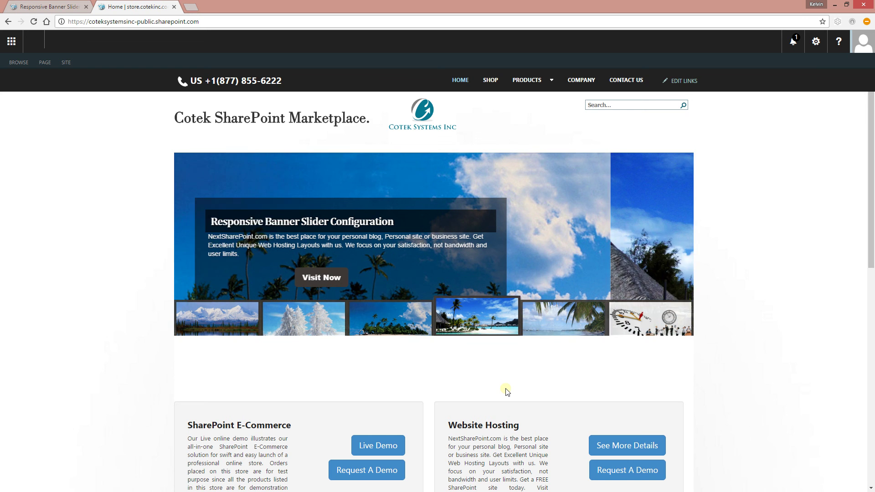
Switch back to the Banner Slider Settings page showing Bounce in Down, Thumbnail and 3d3834
click(49, 7)
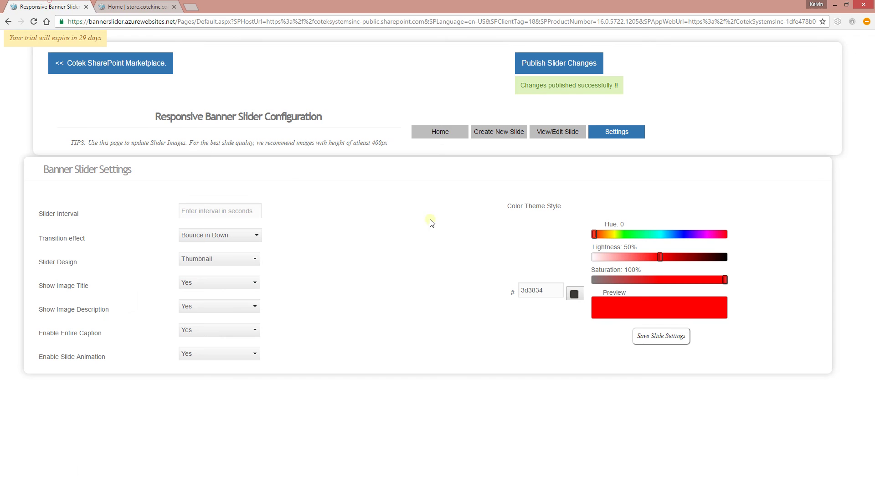